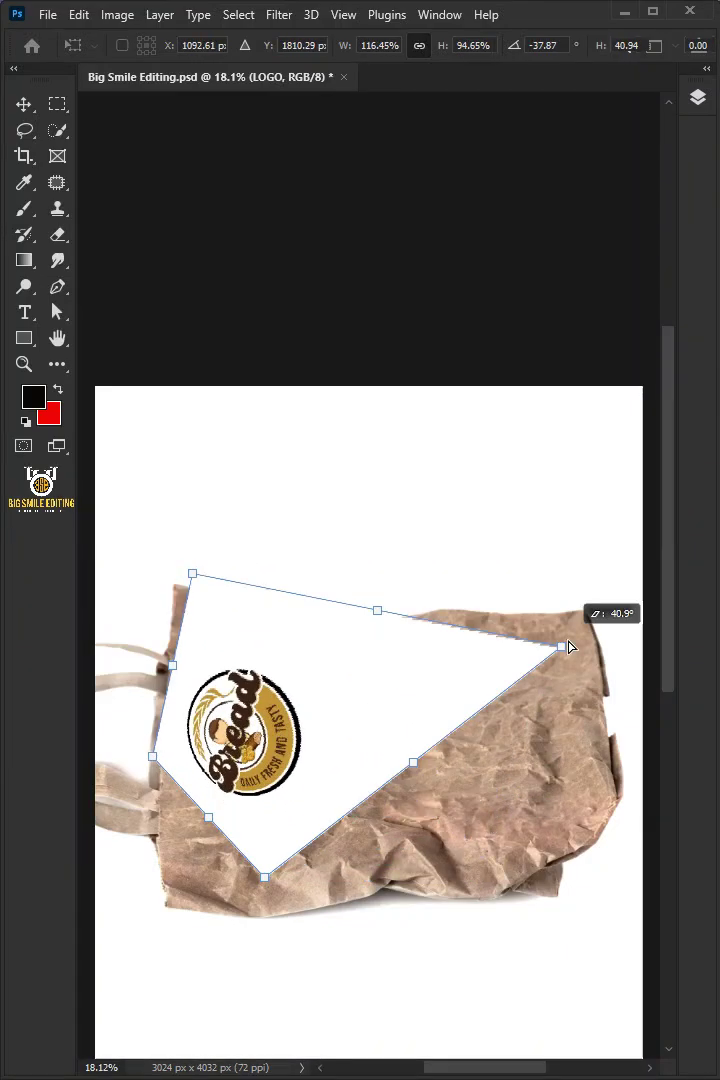
Drag three Free Transform corners to stretch the Bread logo over the bag
drag(264, 877, 578, 964)
drag(563, 645, 590, 607)
drag(152, 751, 153, 850)
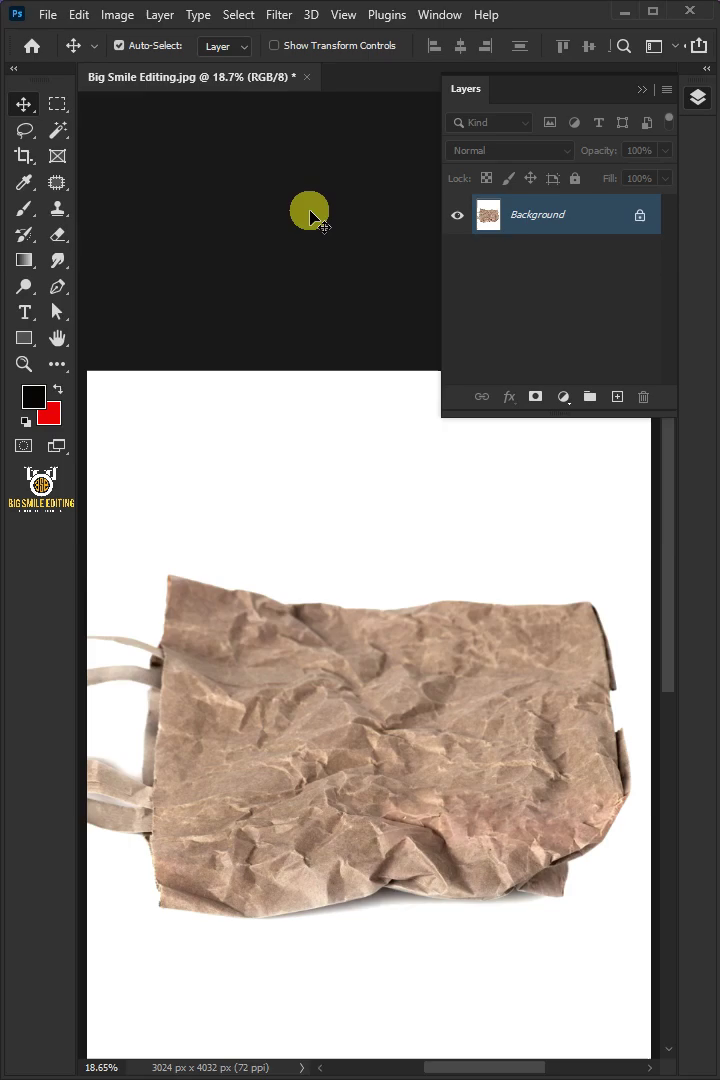
Quick-select the bag's crumpled body and copy it to a new layer with Ctrl+J
click(58, 130)
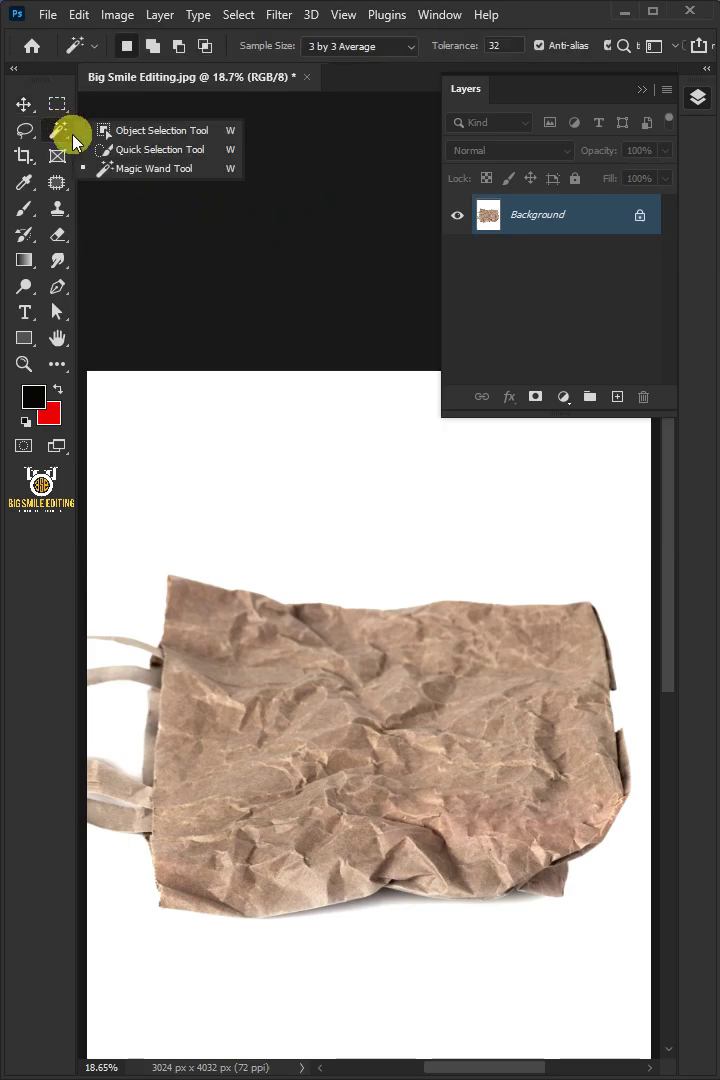
click(145, 149)
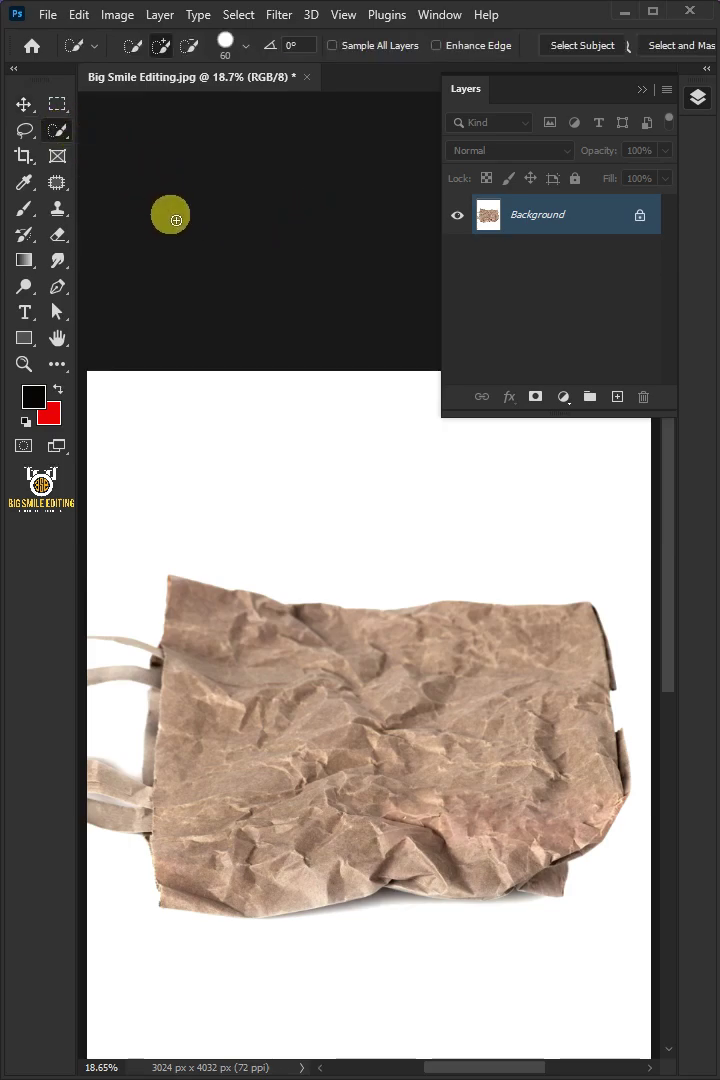
drag(248, 693, 565, 791)
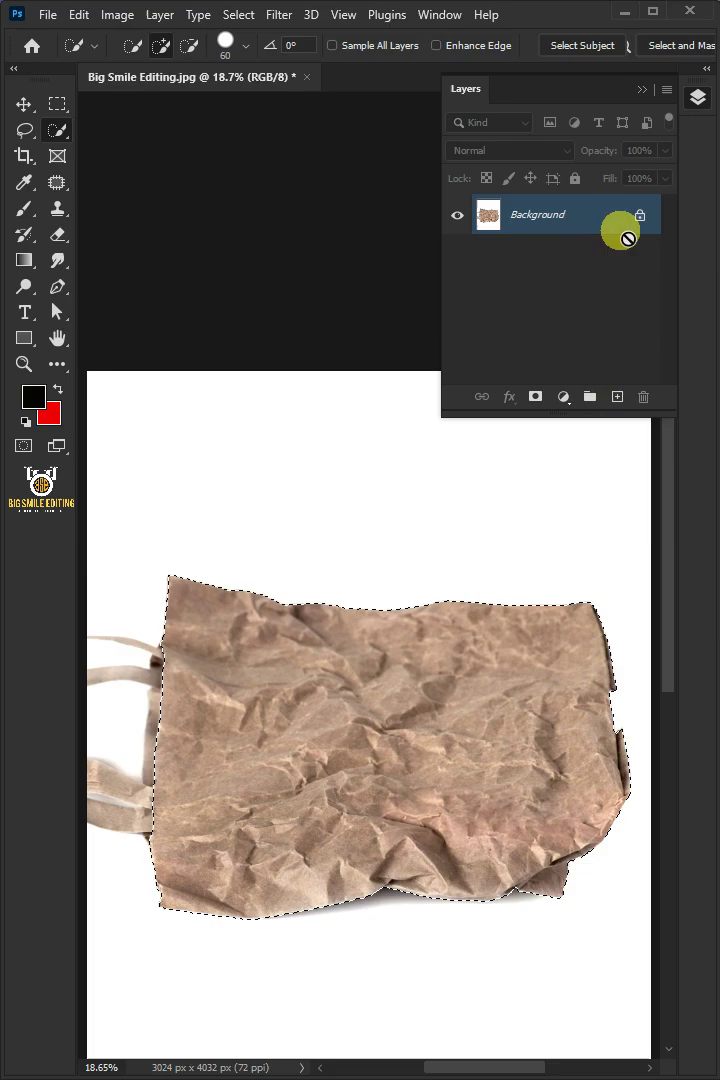
key(ctrl+j)
text(Paper Bag Body)
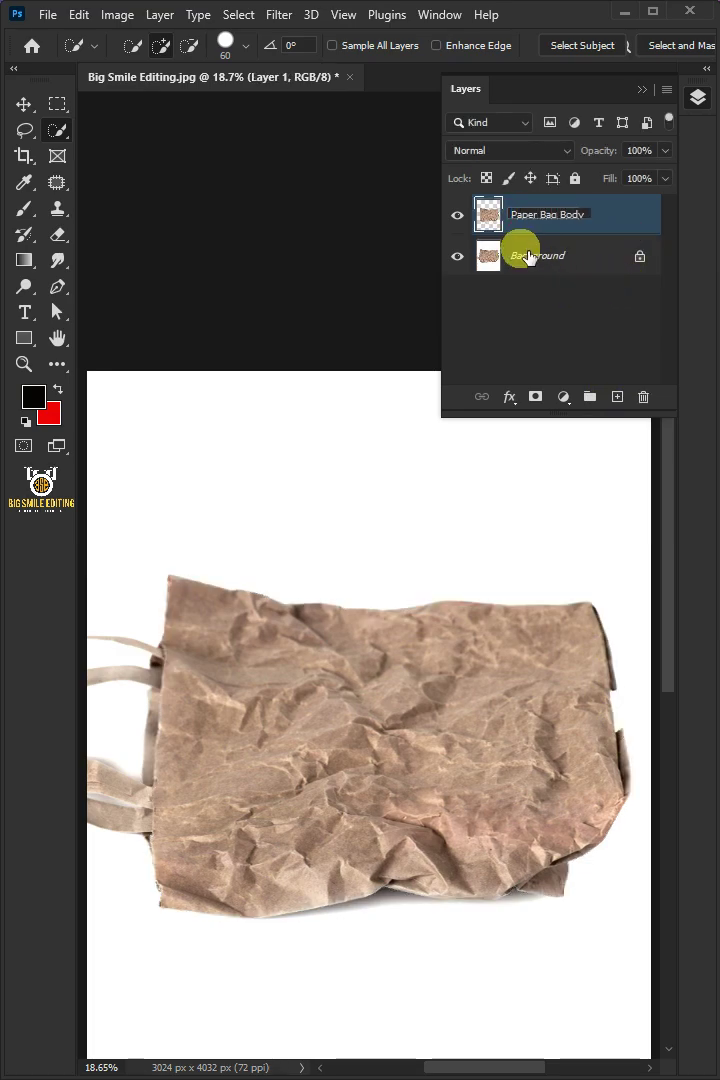
Confirm the Paper Bag Body layer name and duplicate that layer into a new document
click(618, 217)
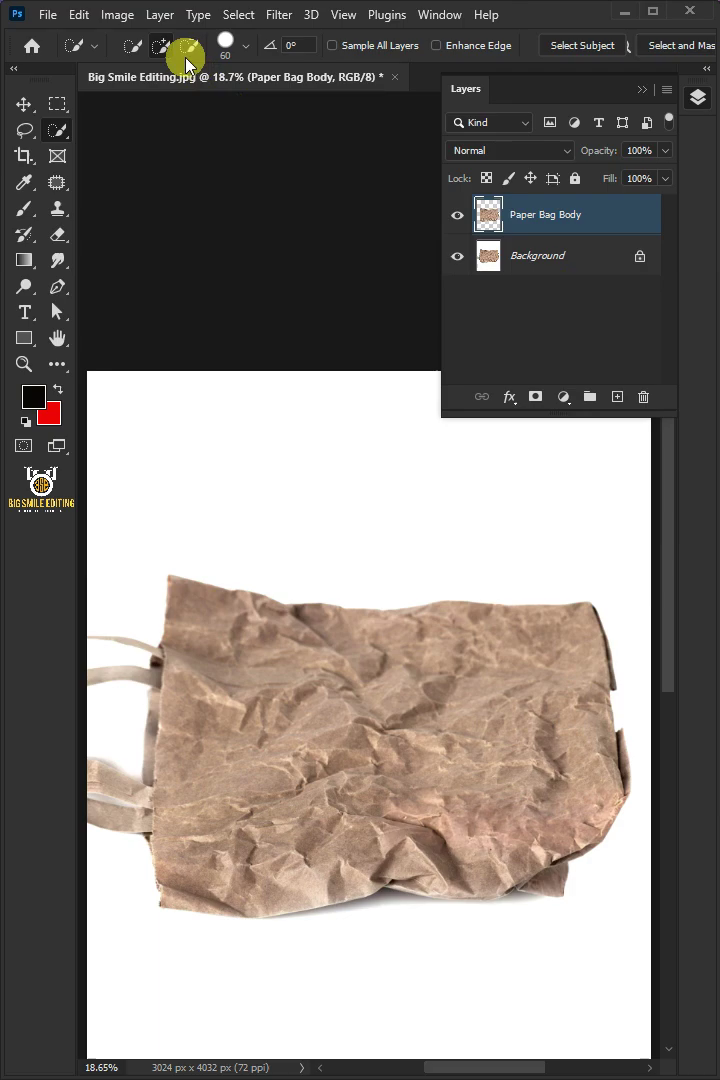
click(160, 14)
click(192, 93)
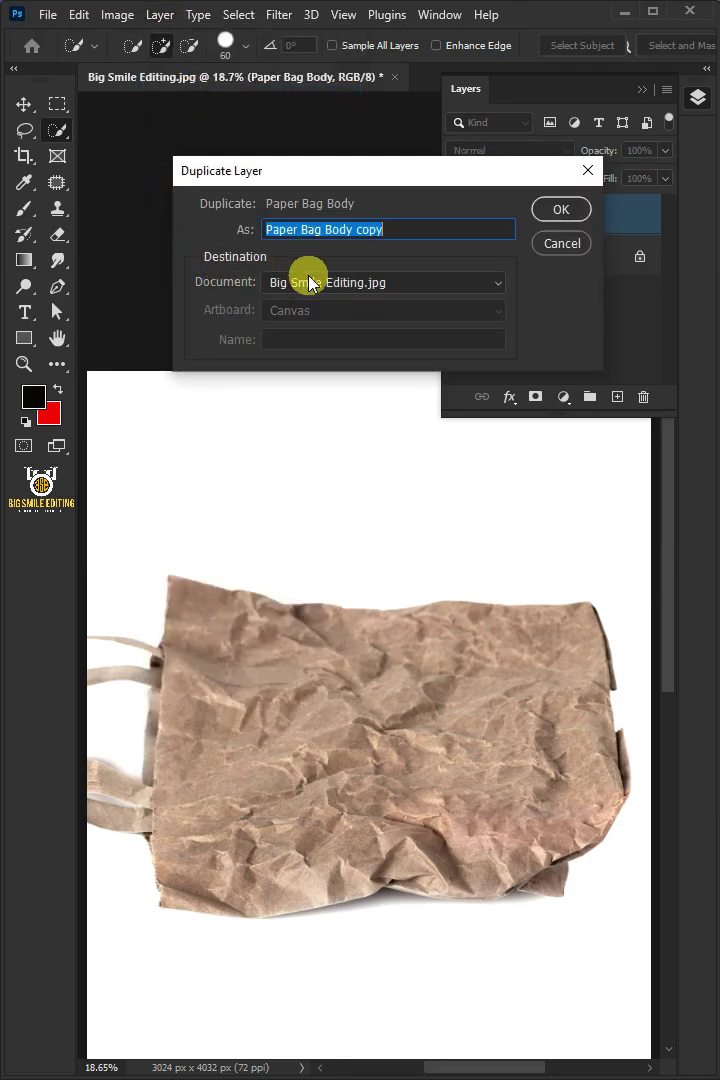
click(310, 282)
click(285, 319)
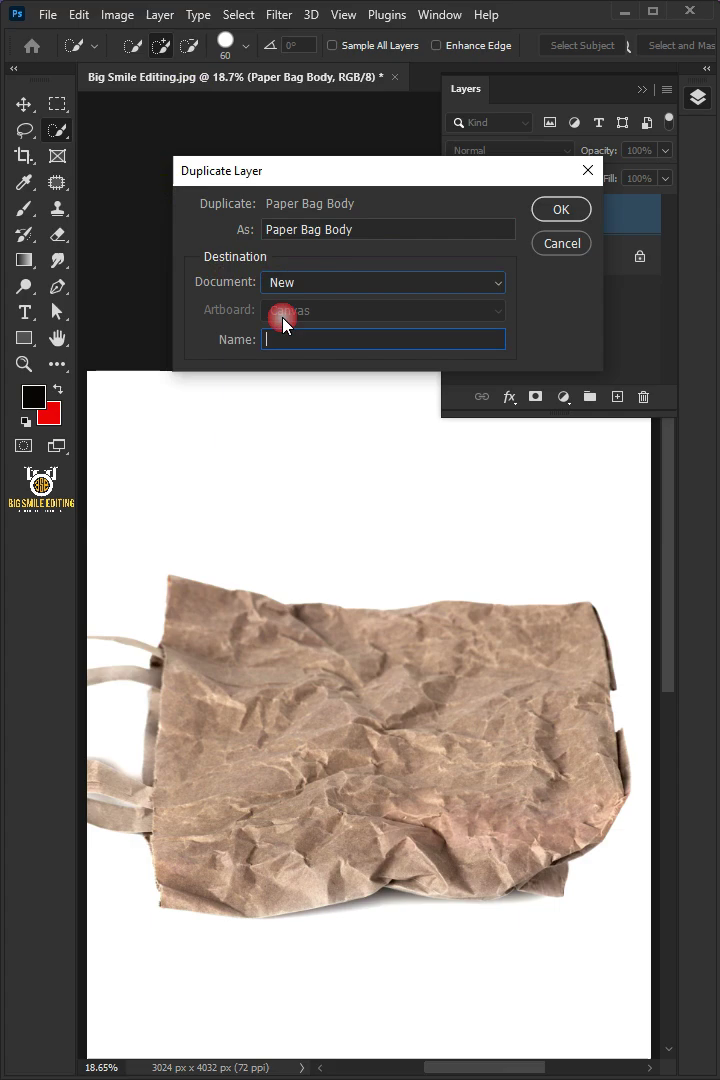
click(560, 211)
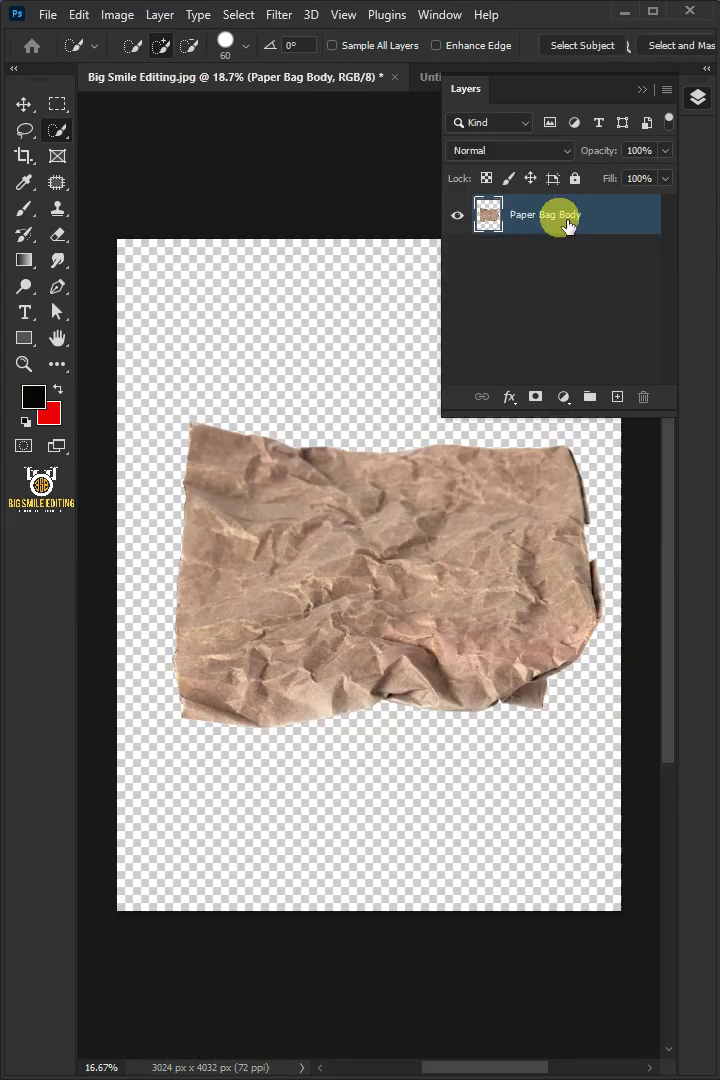
Apply Levels to the bag copy with input black 70 and white 215
click(117, 14)
mouse_move(150, 66)
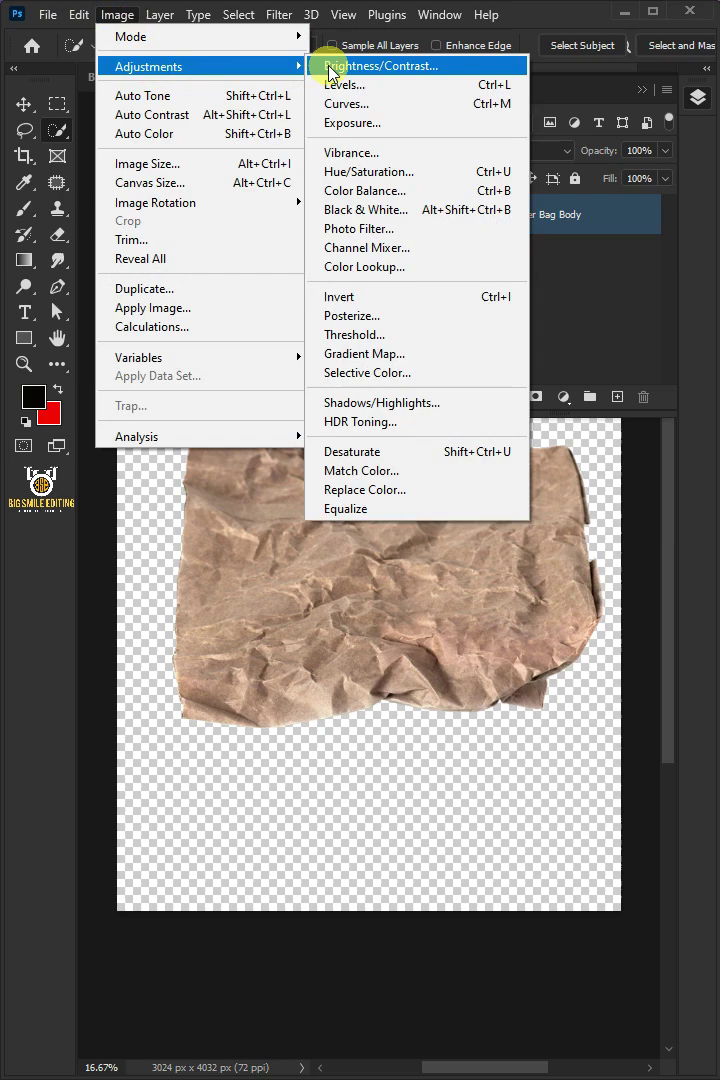
click(340, 86)
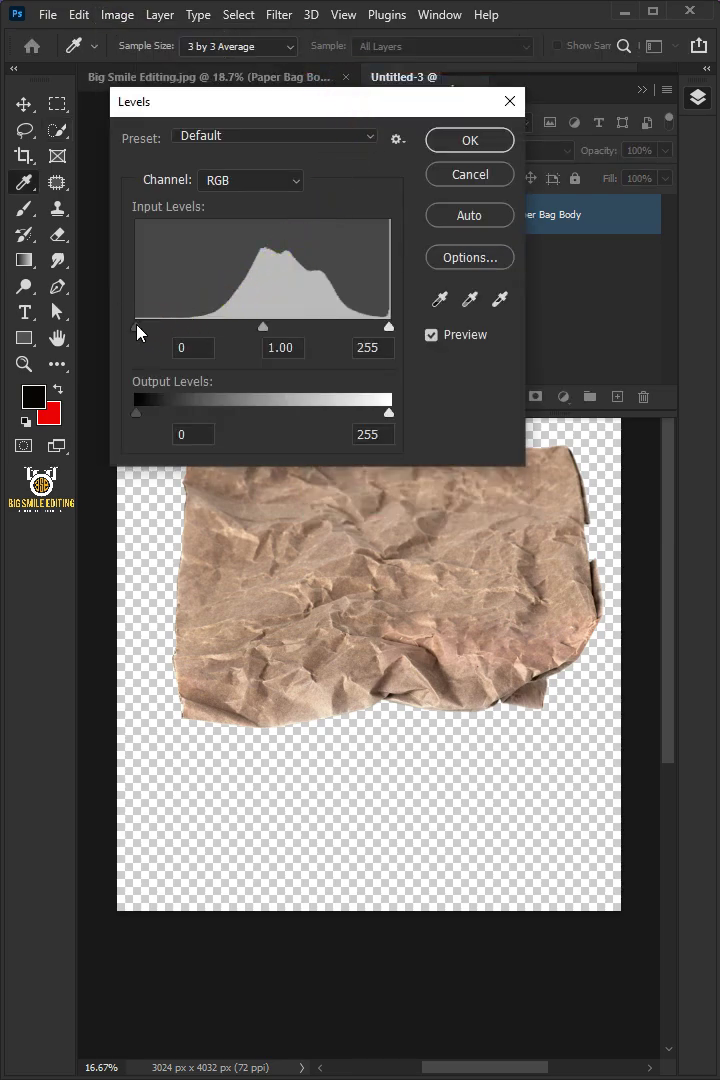
drag(137, 328, 209, 369)
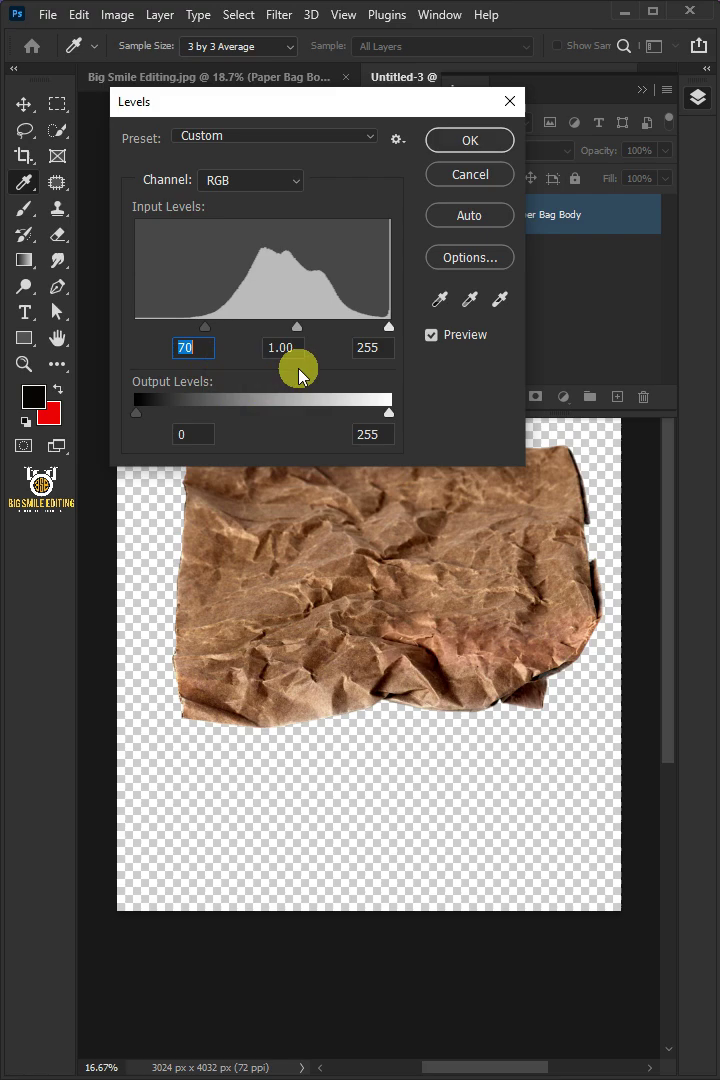
drag(375, 337, 350, 372)
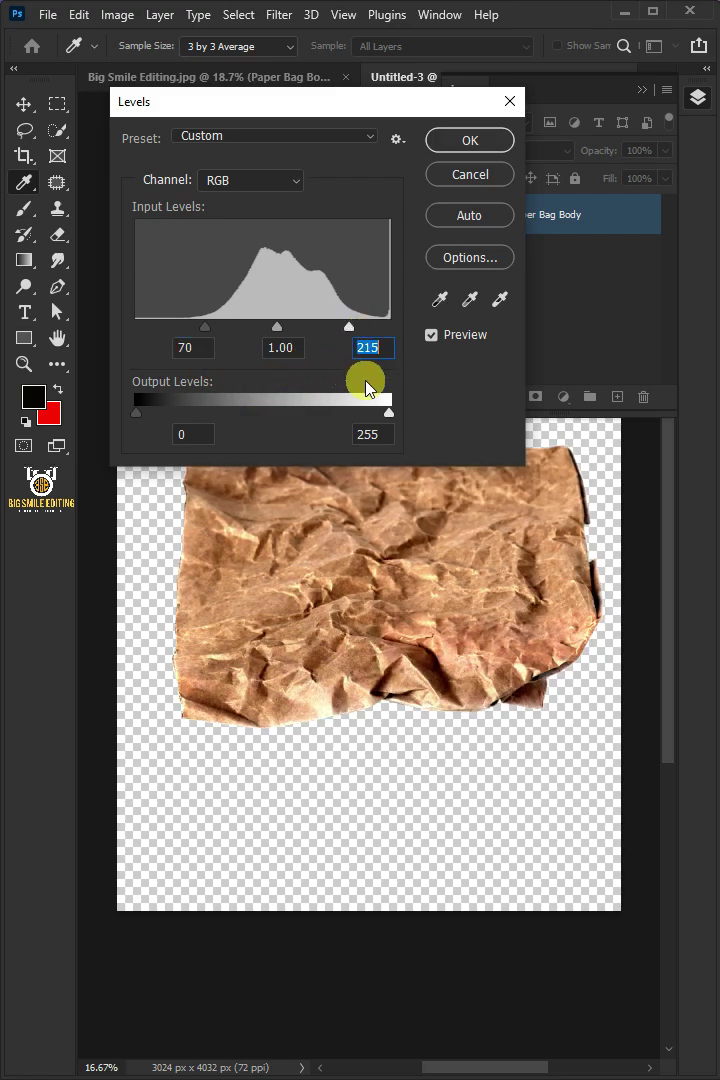
click(469, 143)
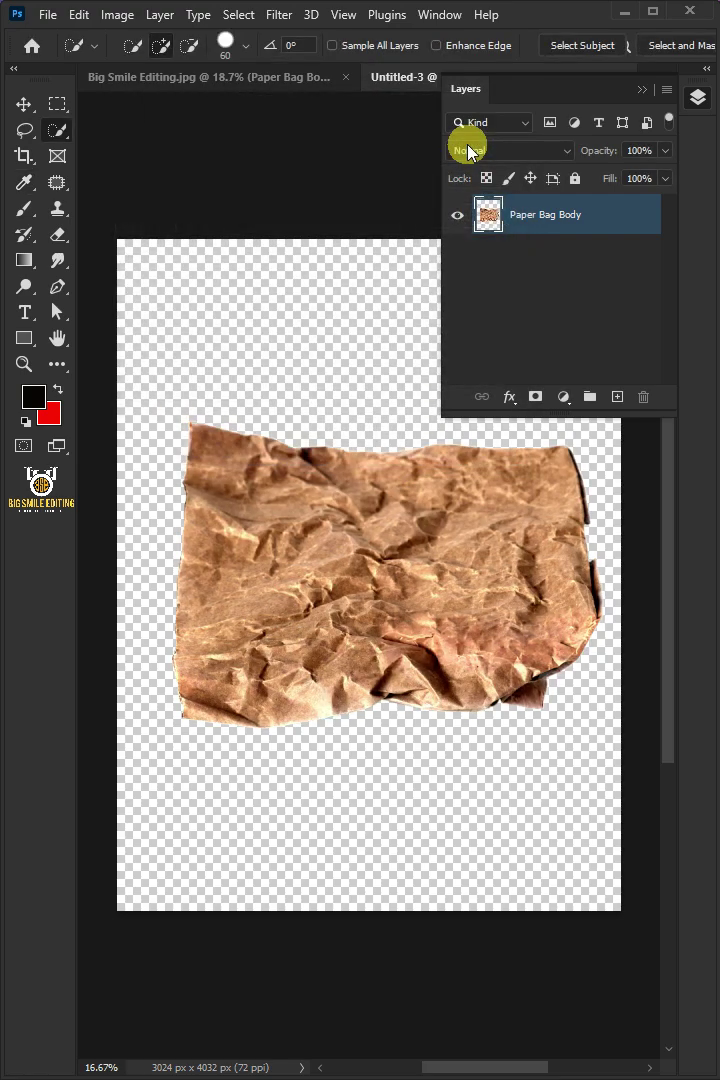
Blur the bag copy with a 4-pixel Gaussian Blur
click(279, 16)
mouse_move(290, 270)
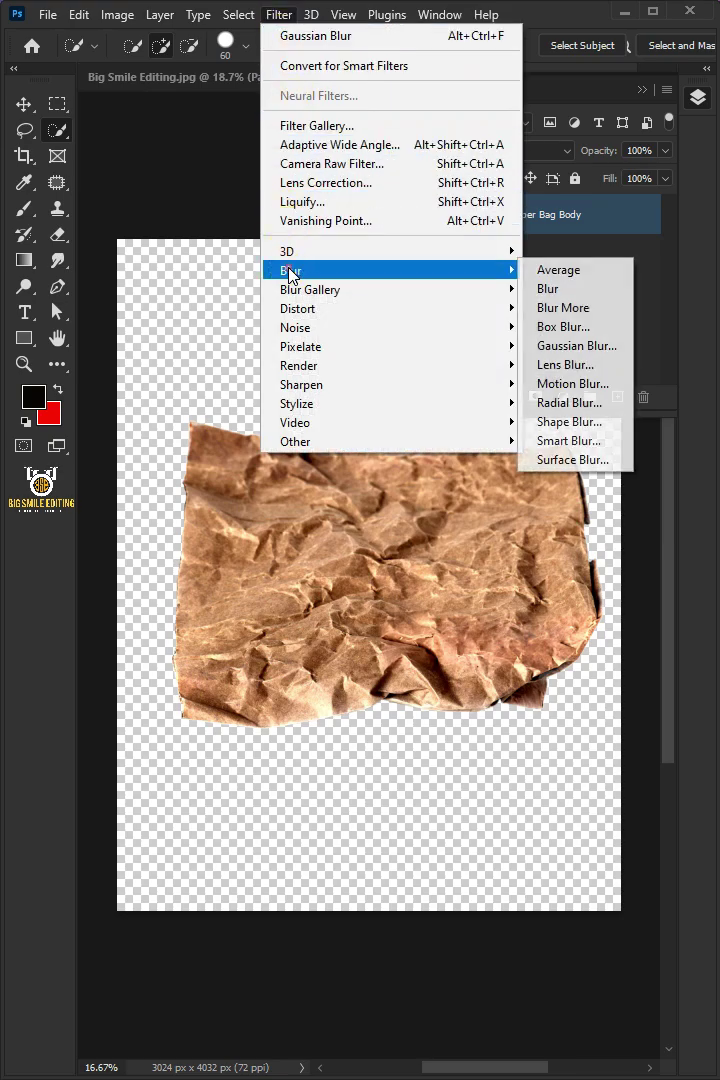
click(563, 345)
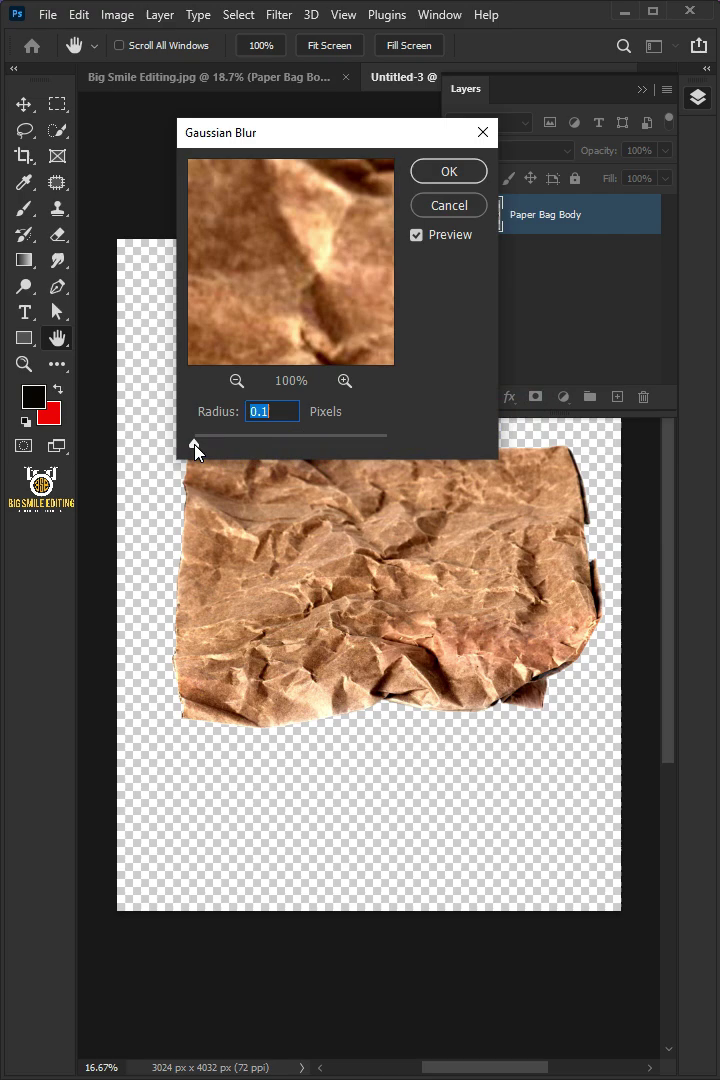
drag(230, 449, 236, 444)
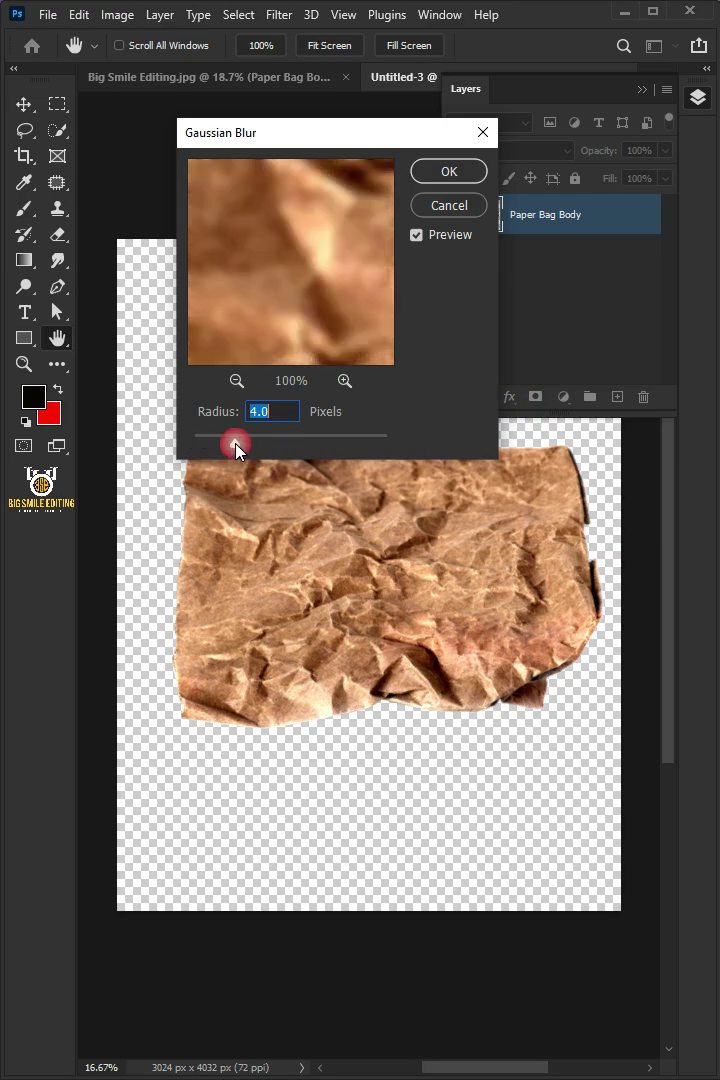
click(452, 180)
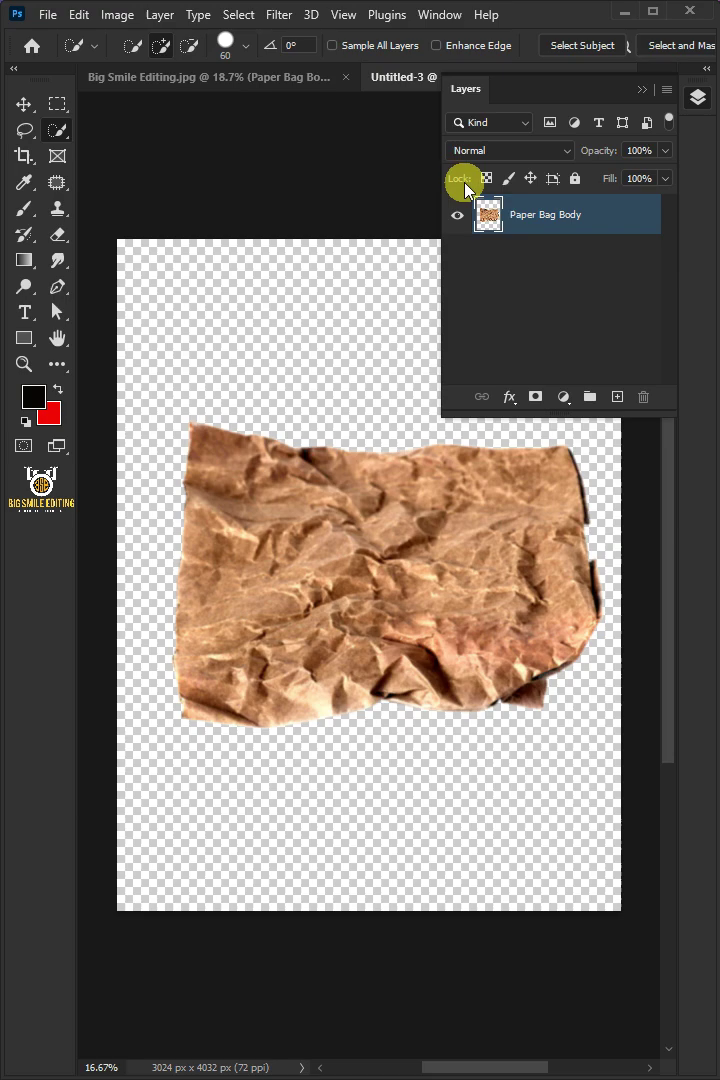
Save the blurred bag copy as Displacement.psd in Photoshop format and bring up its tab menu
click(48, 15)
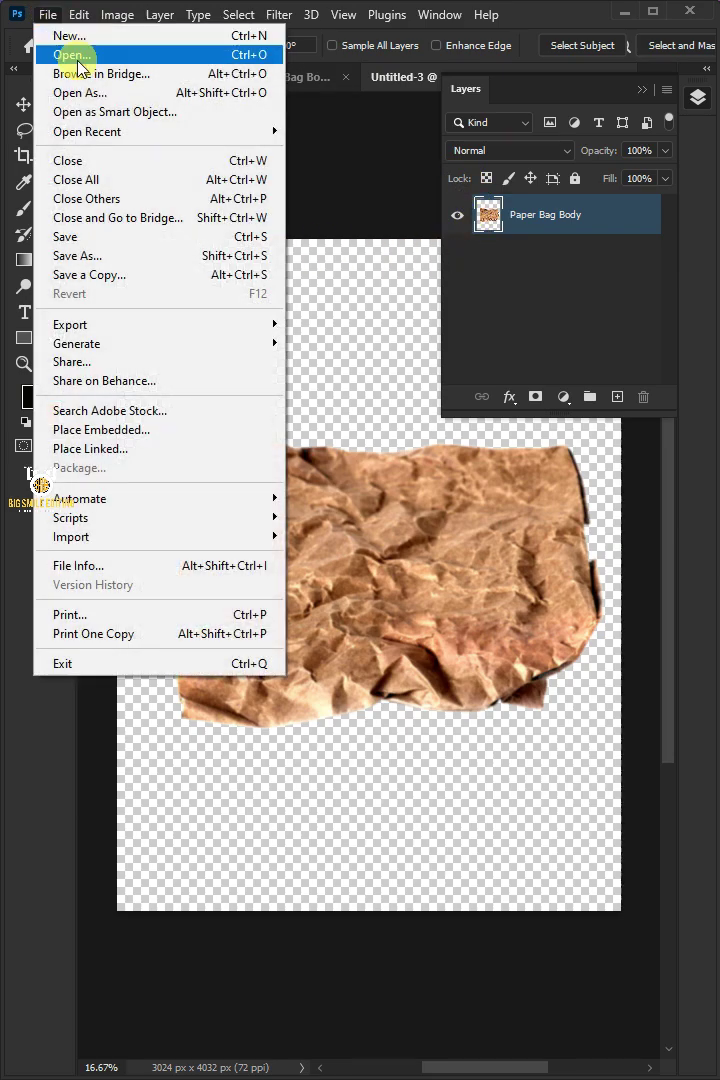
click(145, 257)
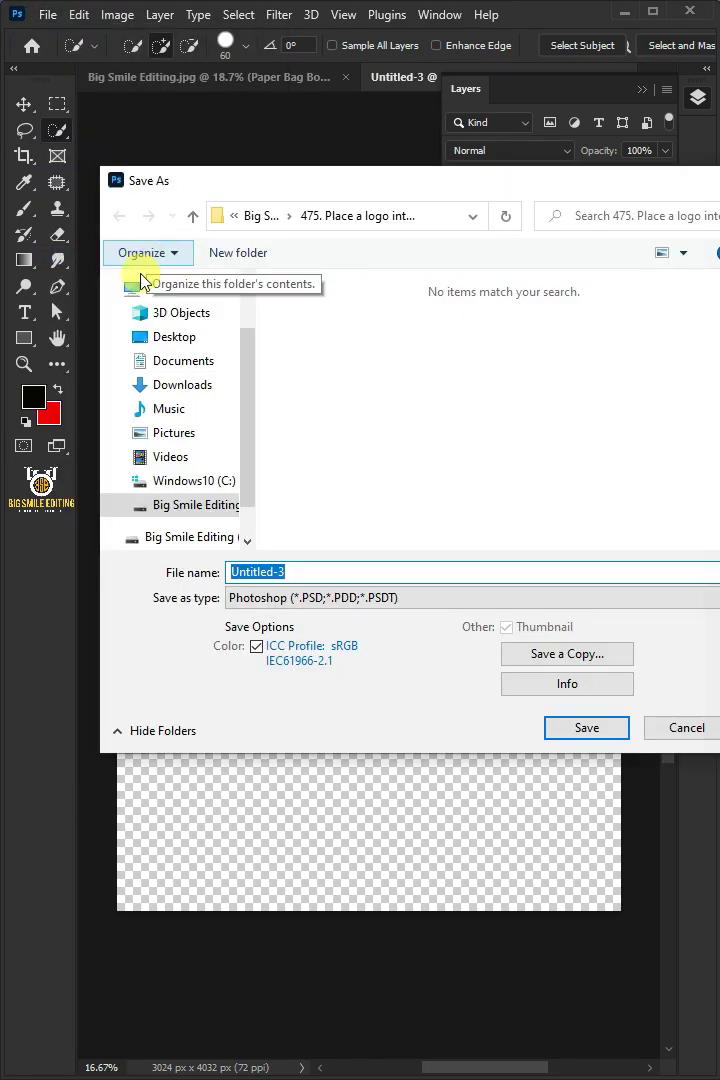
text(Displacement)
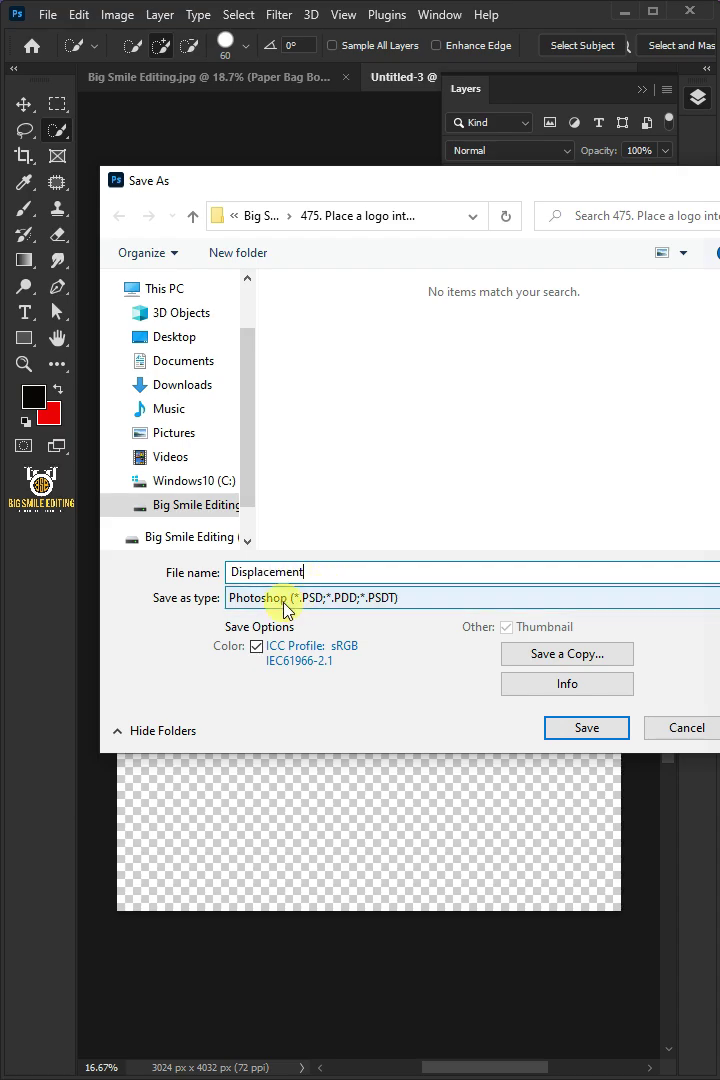
click(275, 600)
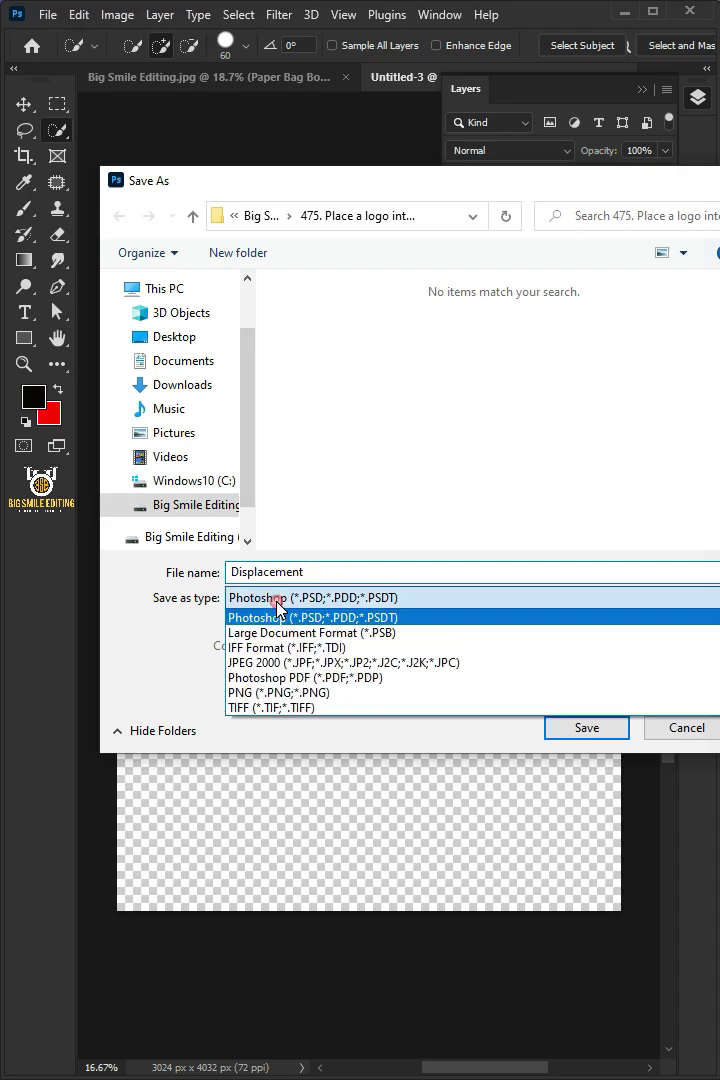
click(385, 617)
click(541, 738)
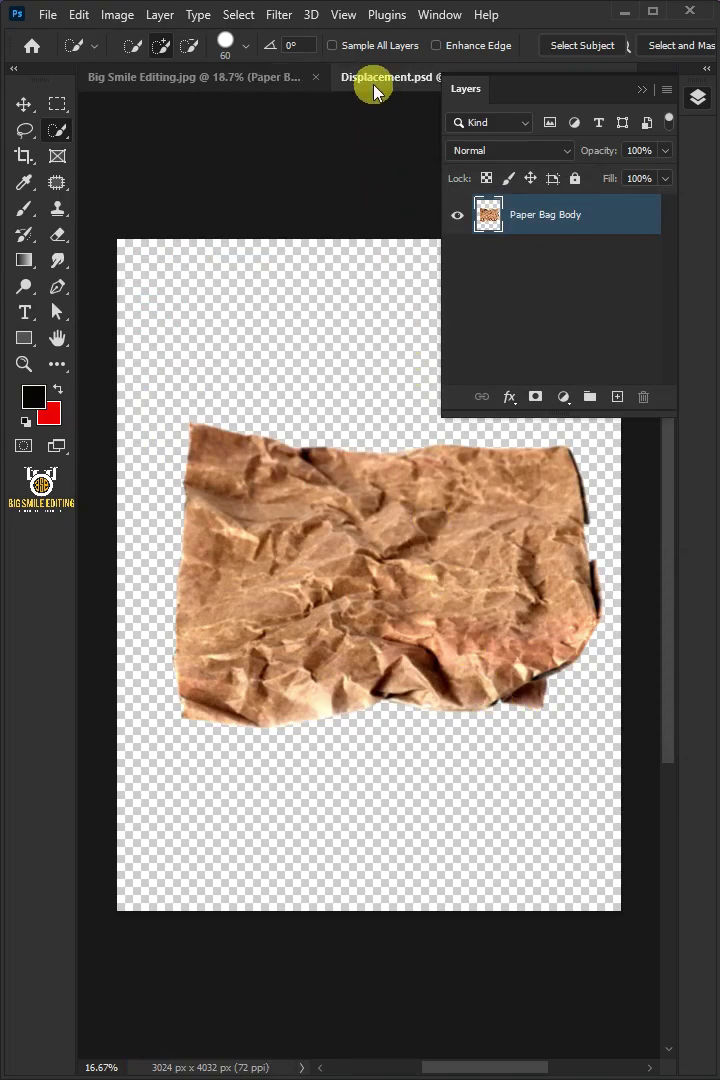
right_click(386, 77)
Close Displacement.psd and draw a black rectangle over the bag's front
click(398, 121)
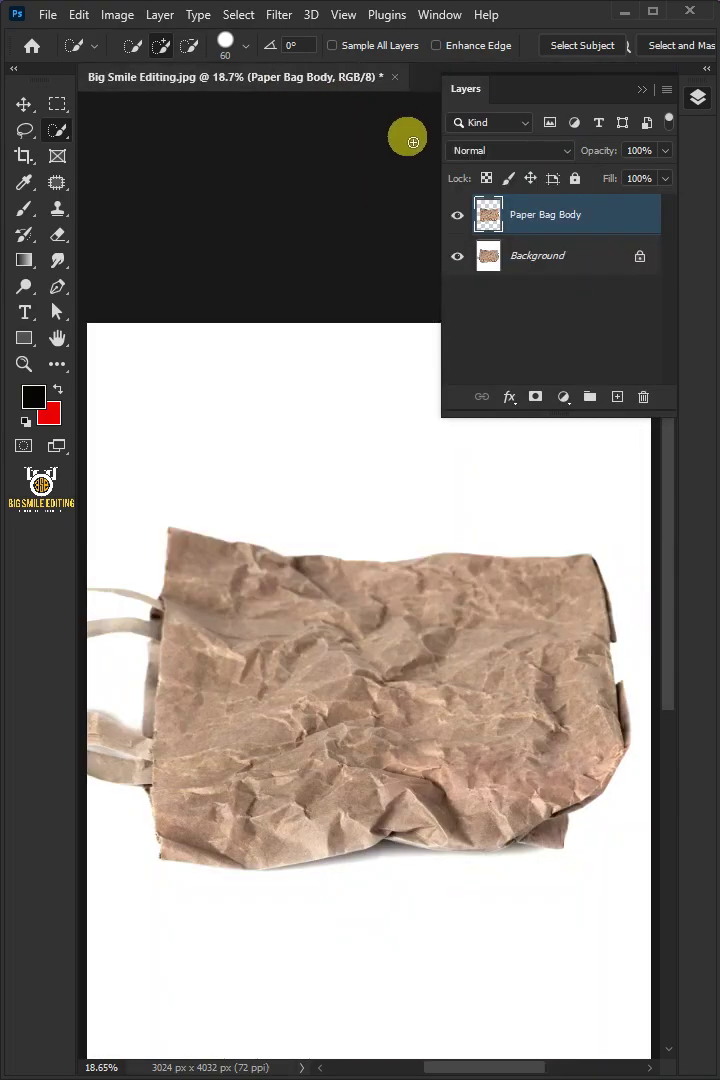
click(25, 342)
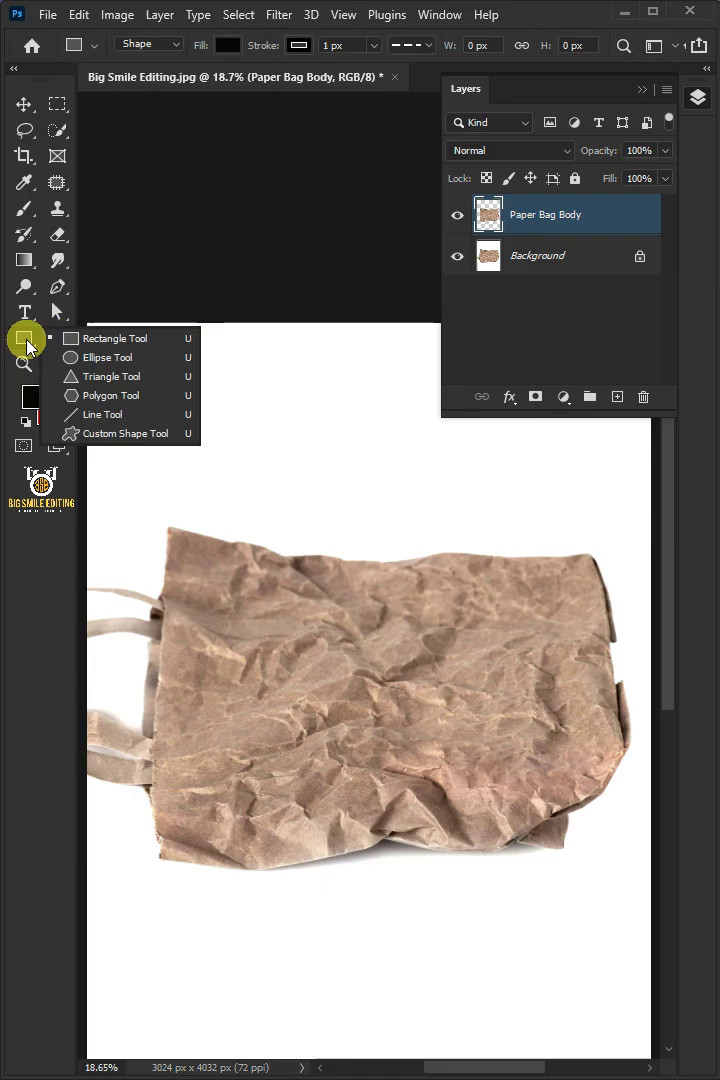
click(96, 337)
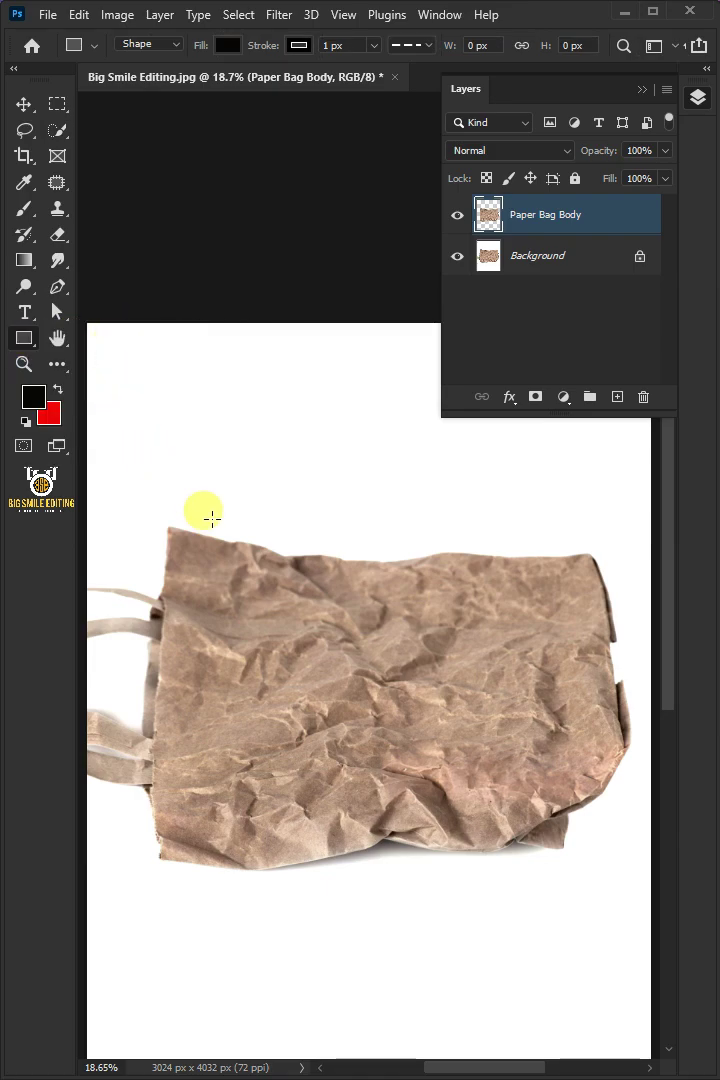
mouse_move(231, 540)
mouse_down()
mouse_move(414, 742)
mouse_move(573, 857)
mouse_move(565, 850)
mouse_up()
click(384, 112)
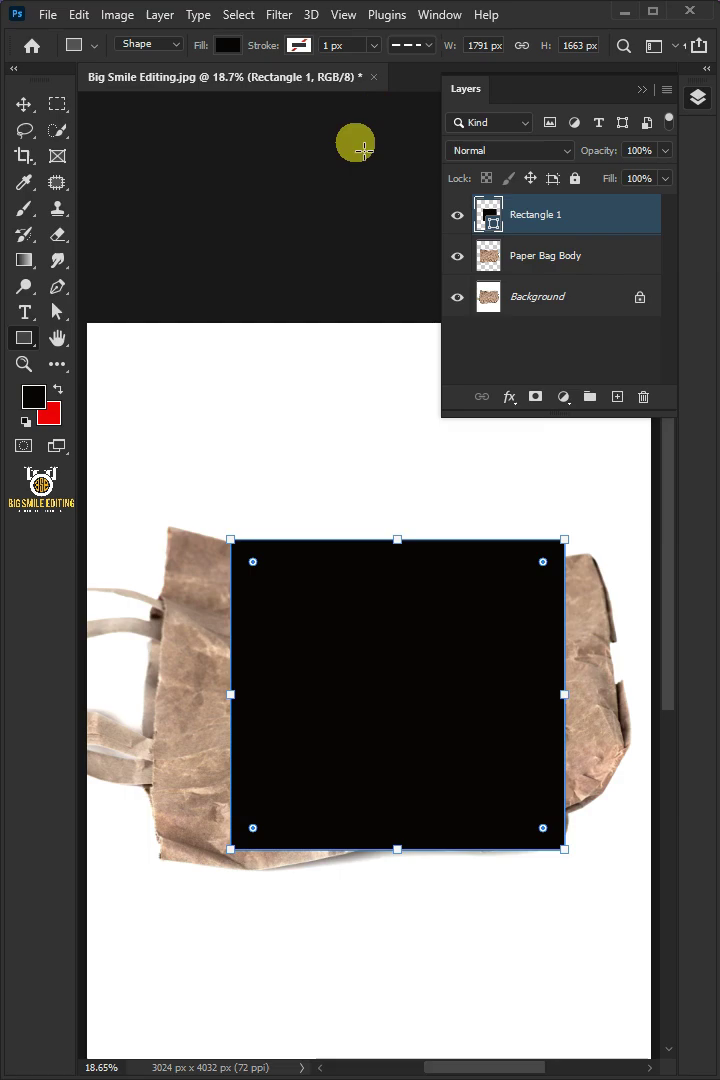
Convert Rectangle 1 to a smart object and set its opacity to 49%
right_click(466, 212)
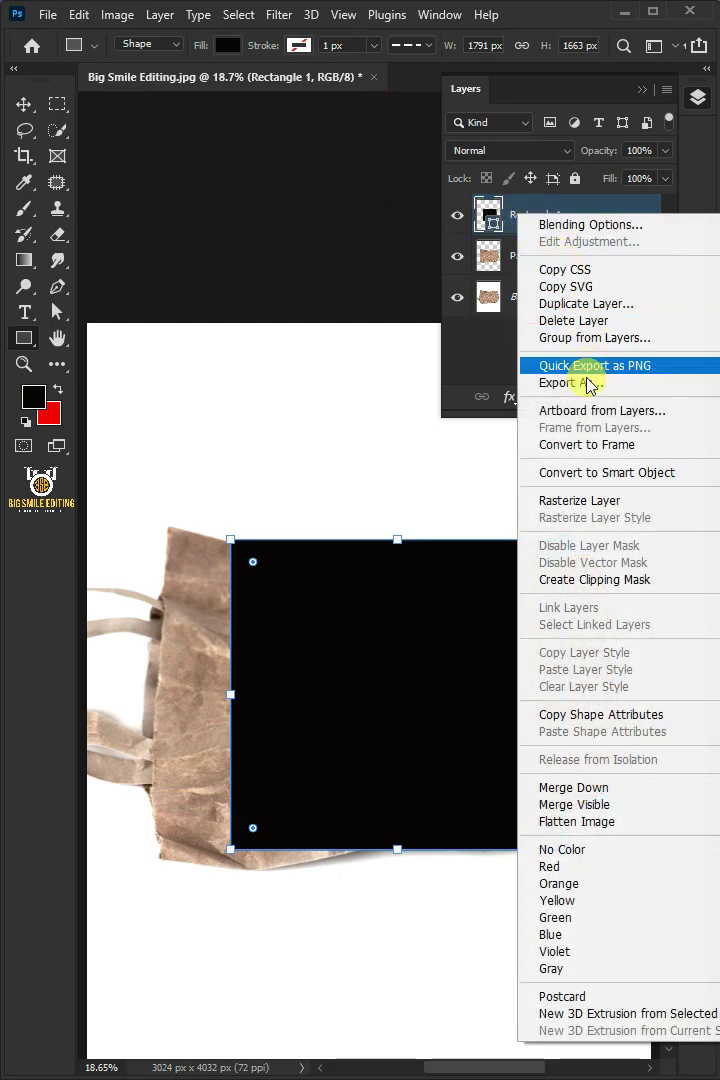
click(583, 473)
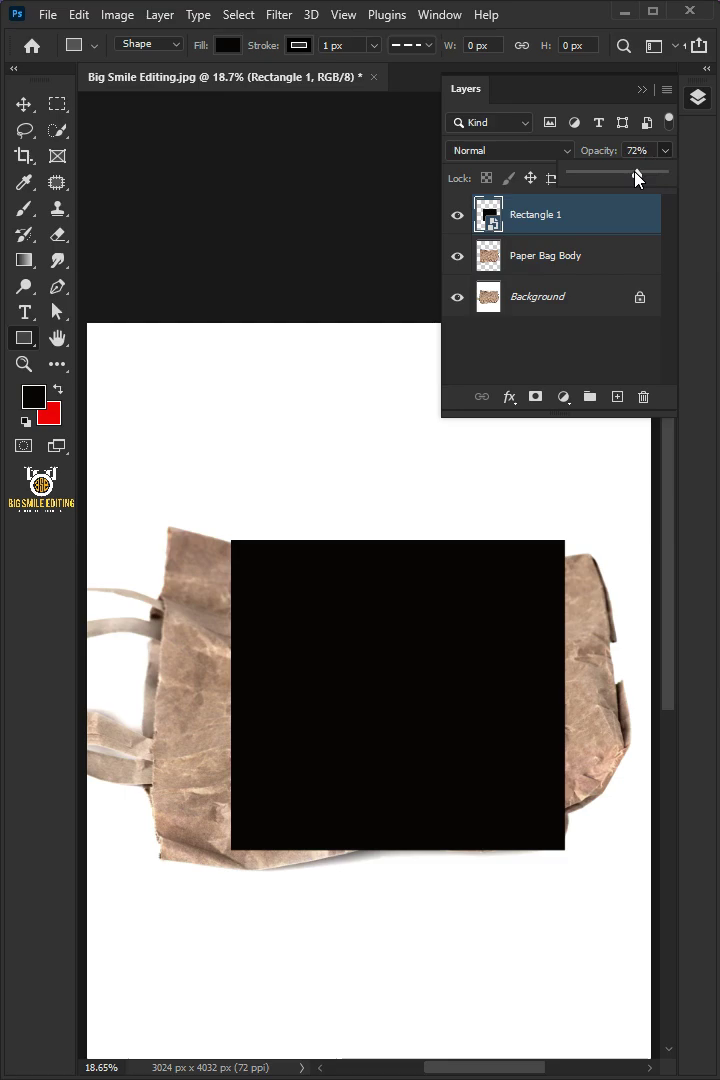
drag(619, 178, 616, 176)
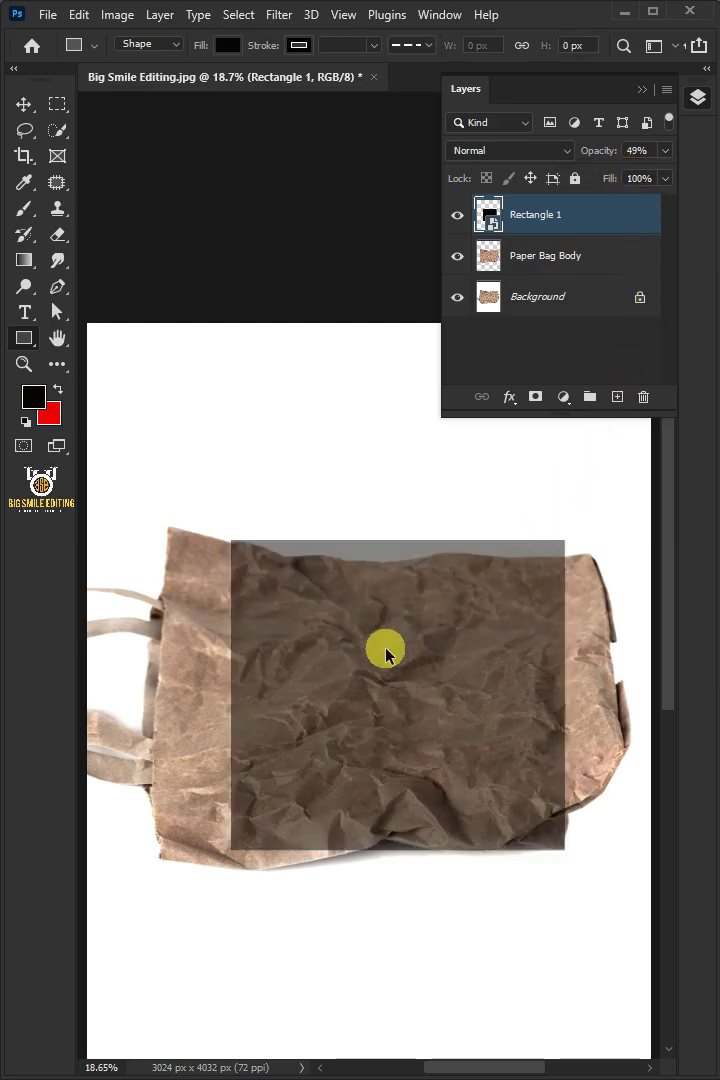
Distort the rectangle, dragging three corners onto the bag front's corners
key(ctrl+t)
right_click(375, 572)
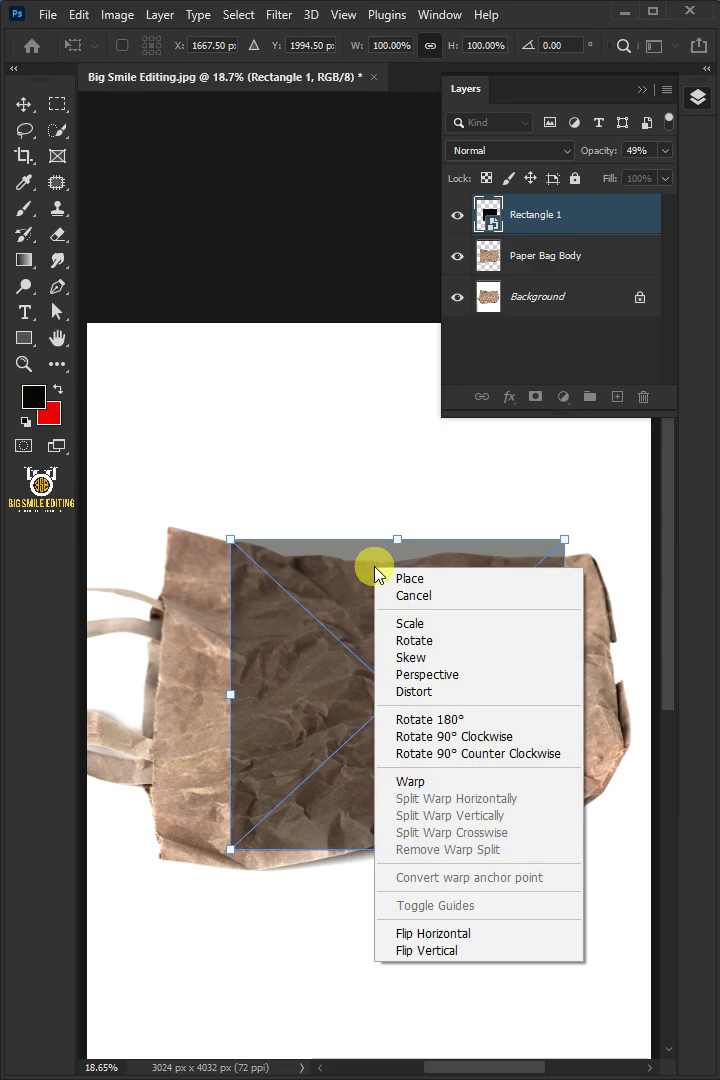
click(414, 694)
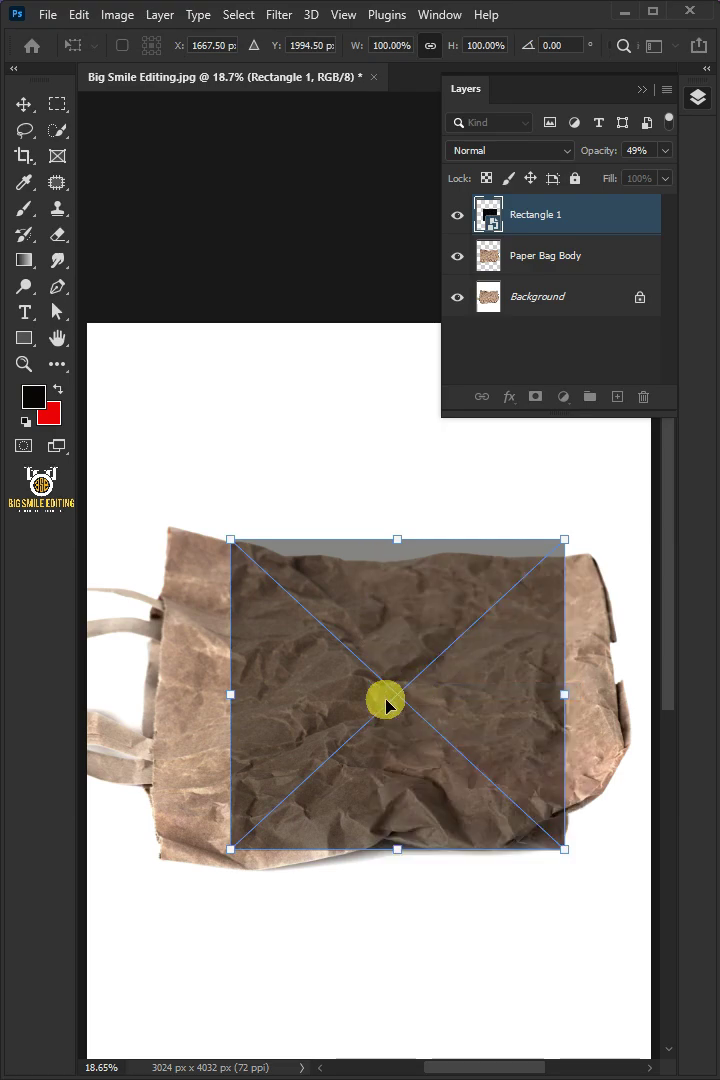
drag(230, 545, 169, 525)
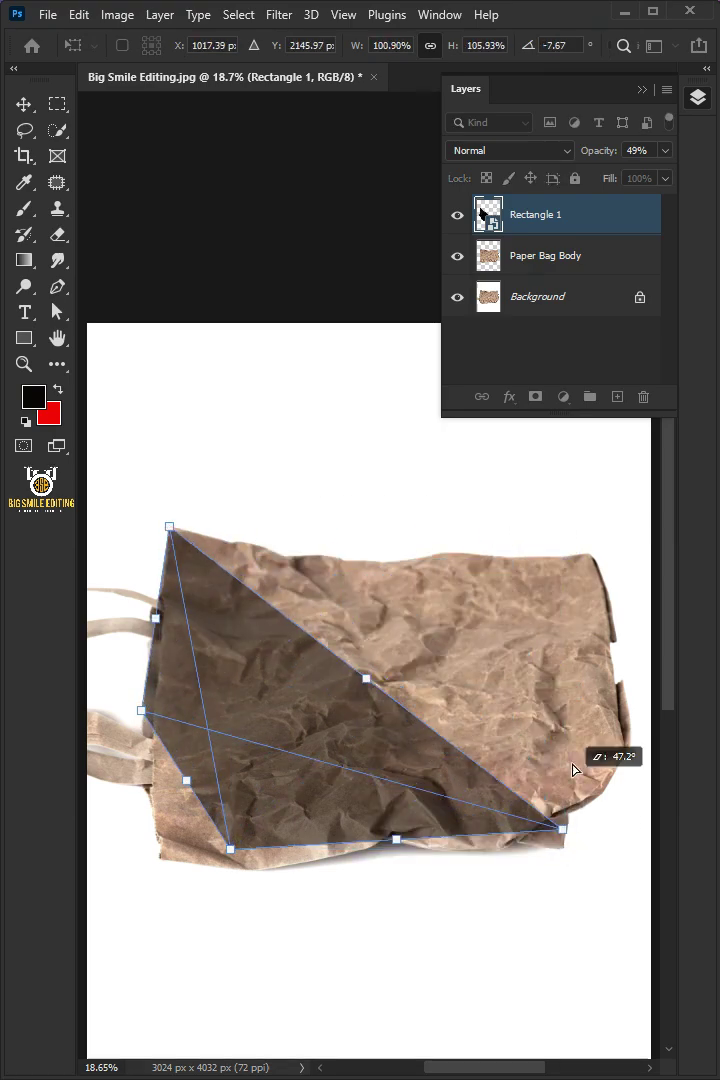
drag(565, 849, 595, 857)
drag(230, 849, 155, 873)
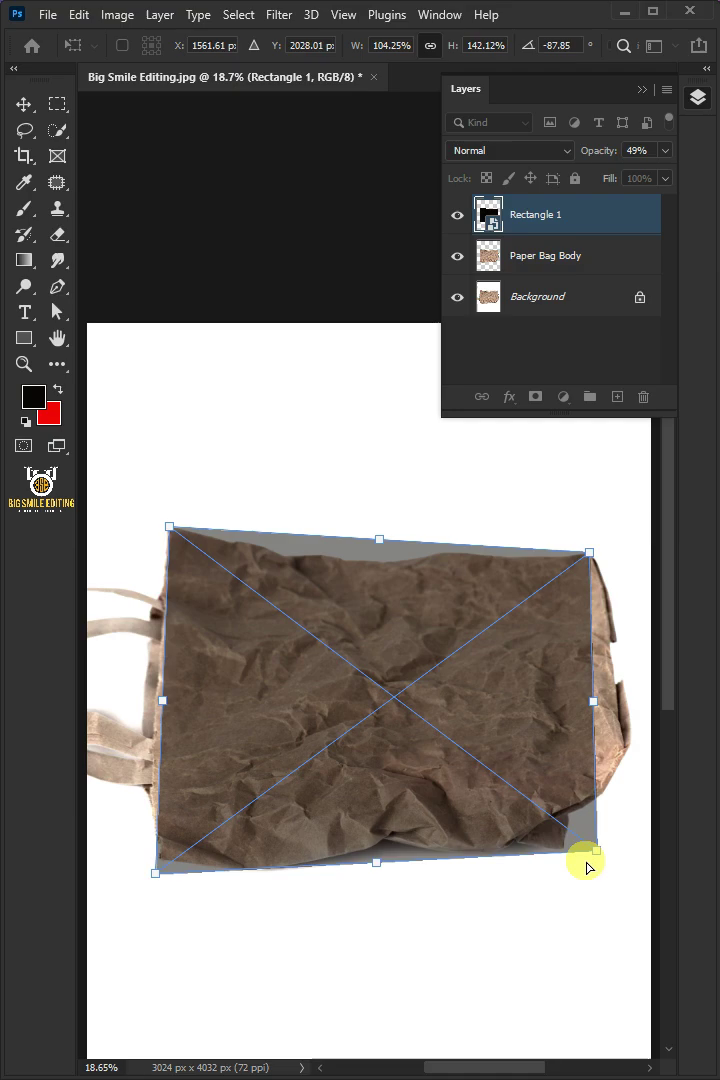
Warp the rectangle on a 4x4 grid, bending its top, sides and bottom to the bag, then commit
right_click(396, 617)
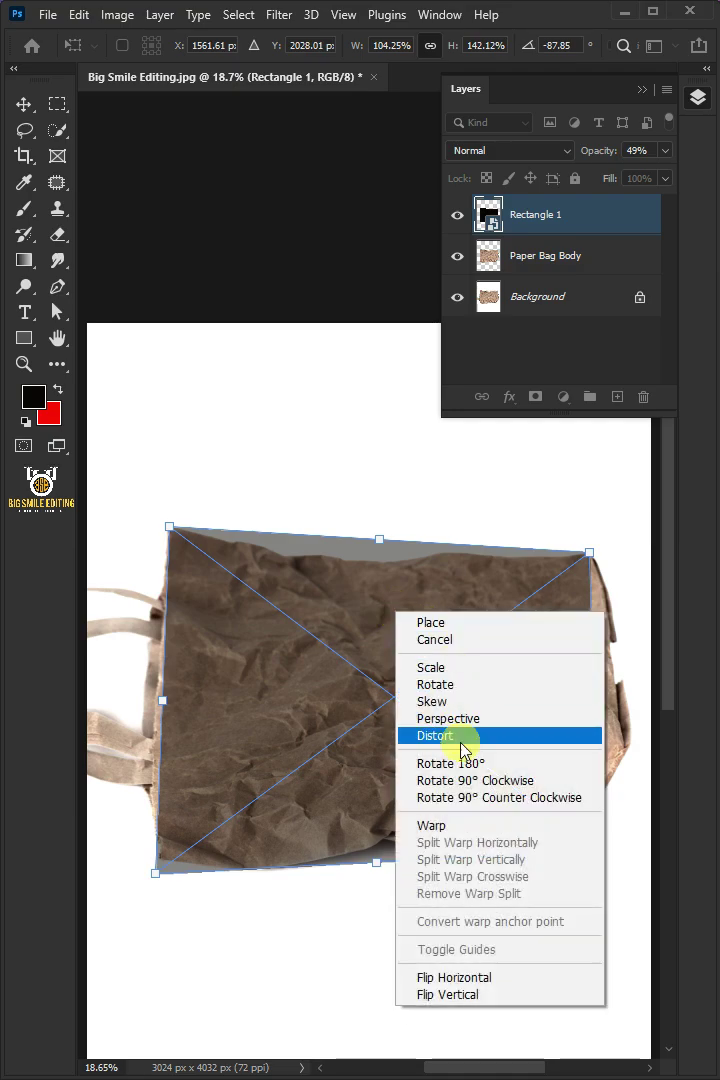
click(435, 816)
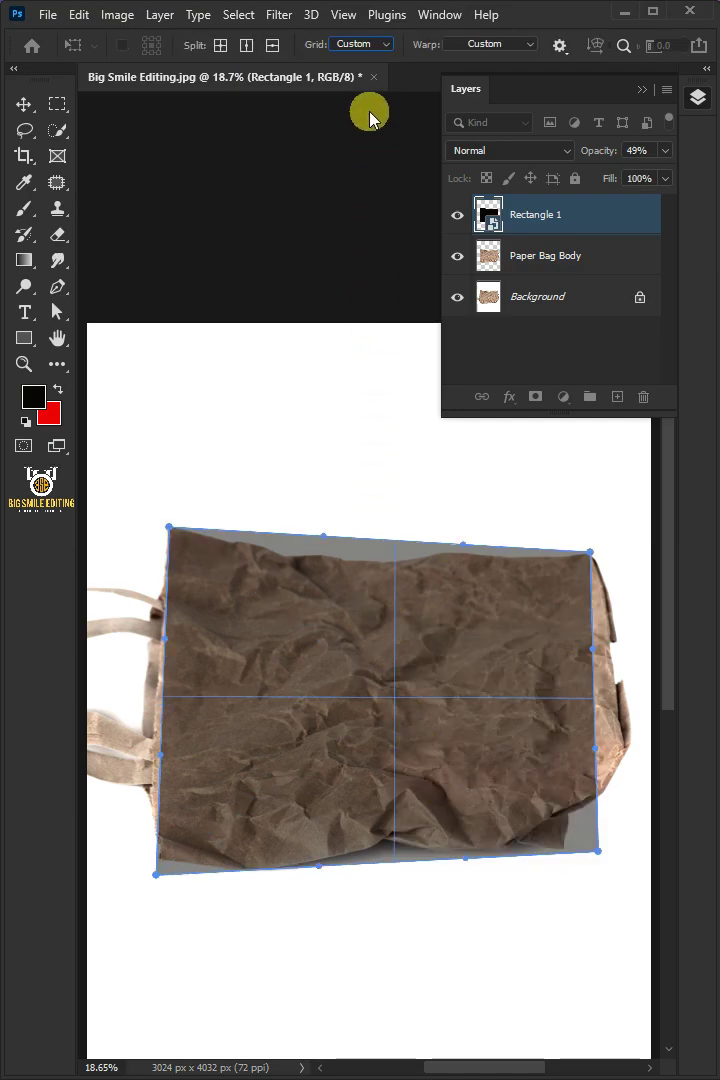
click(364, 45)
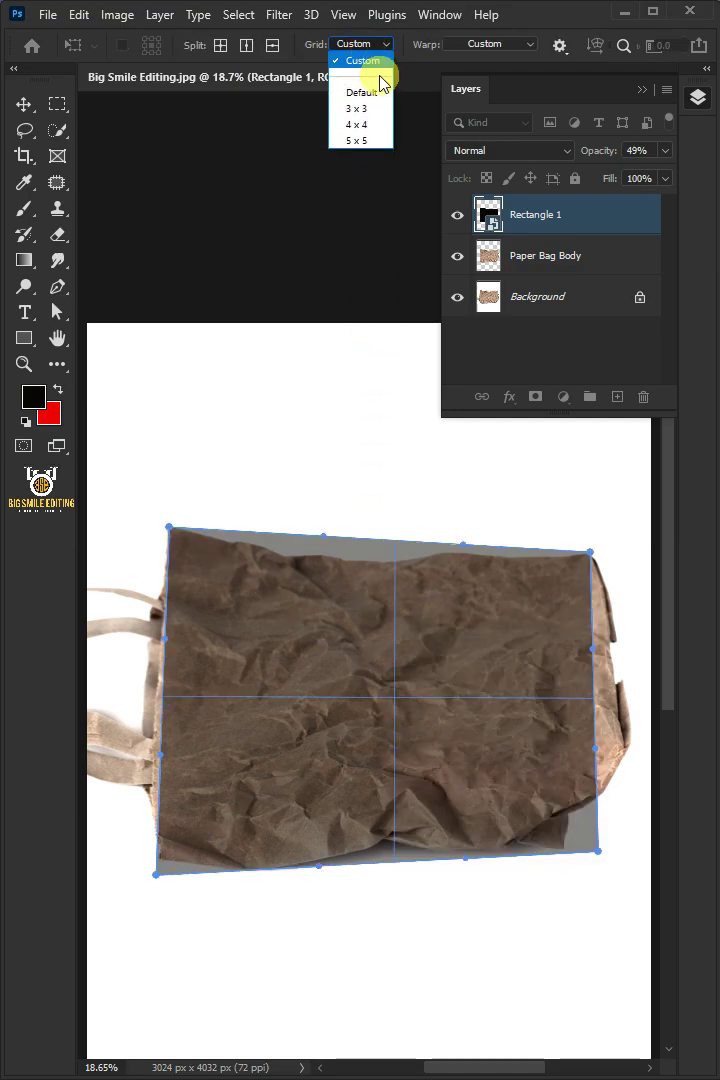
click(355, 125)
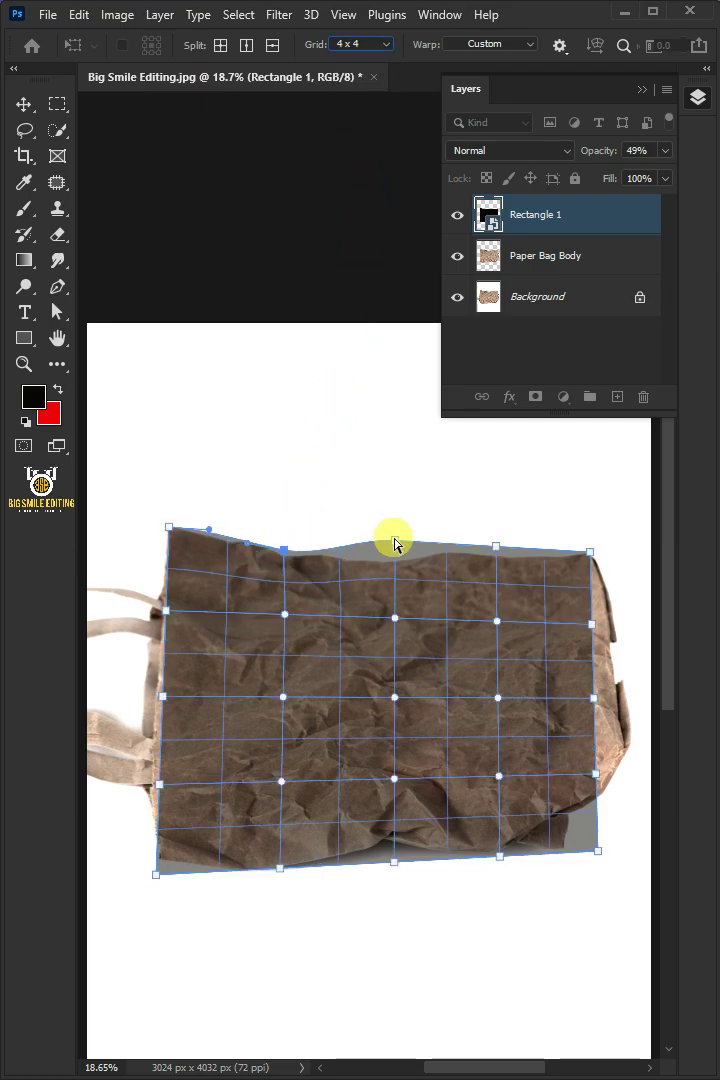
drag(488, 549, 490, 557)
drag(607, 590, 633, 708)
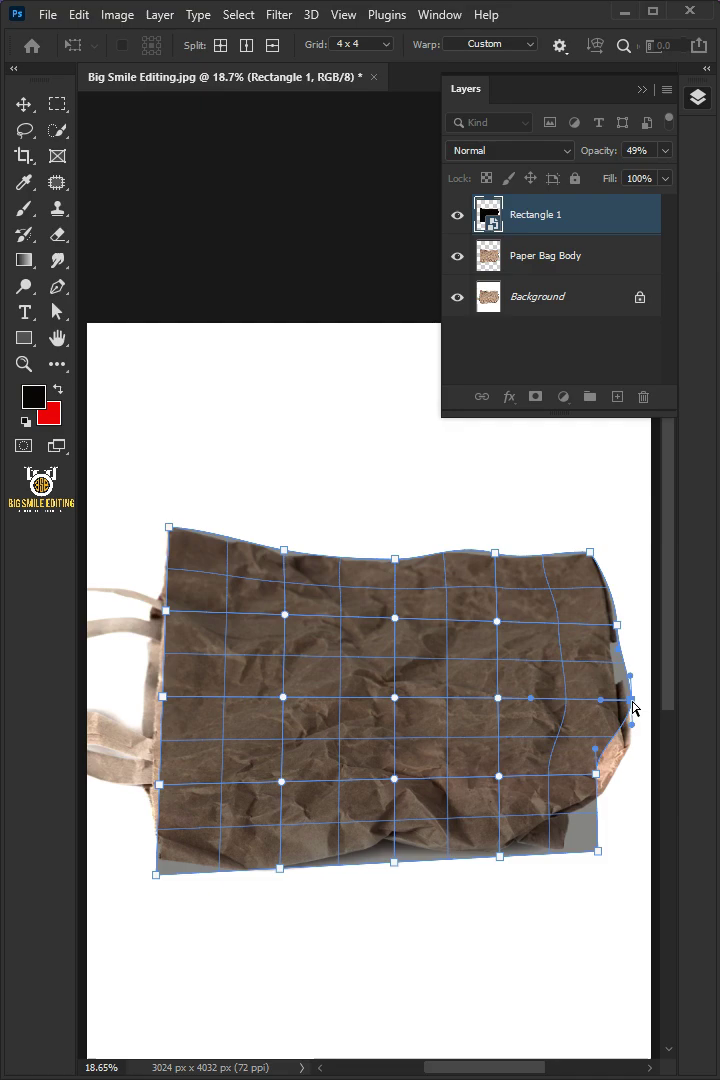
drag(597, 851, 577, 840)
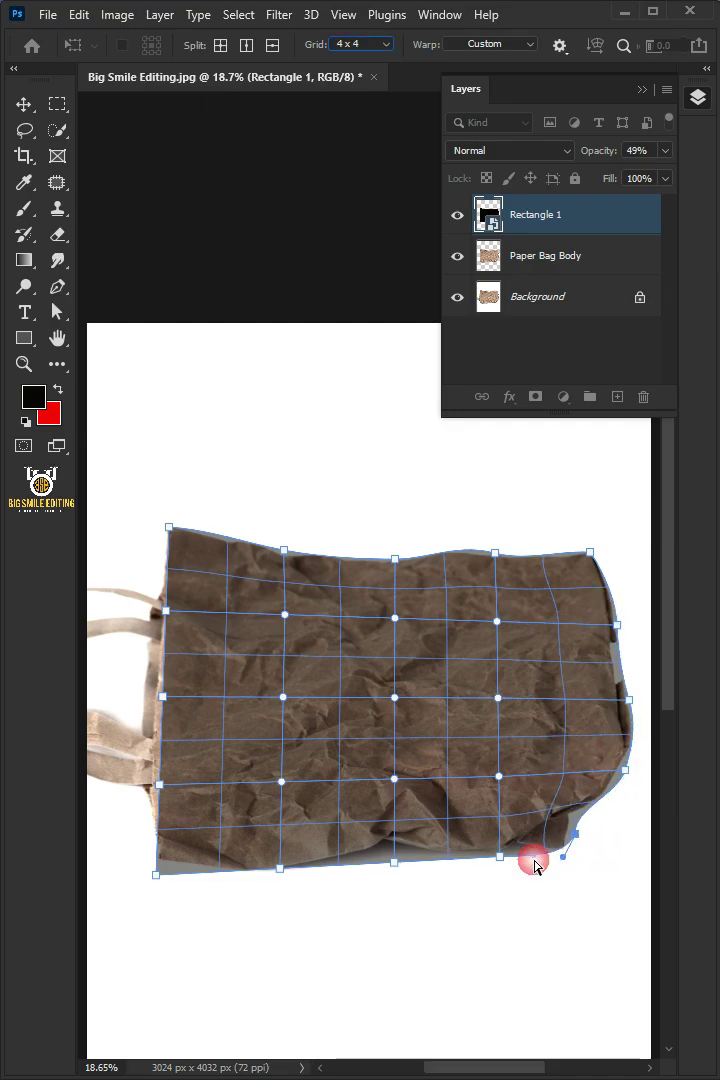
drag(397, 862, 394, 852)
drag(156, 874, 157, 861)
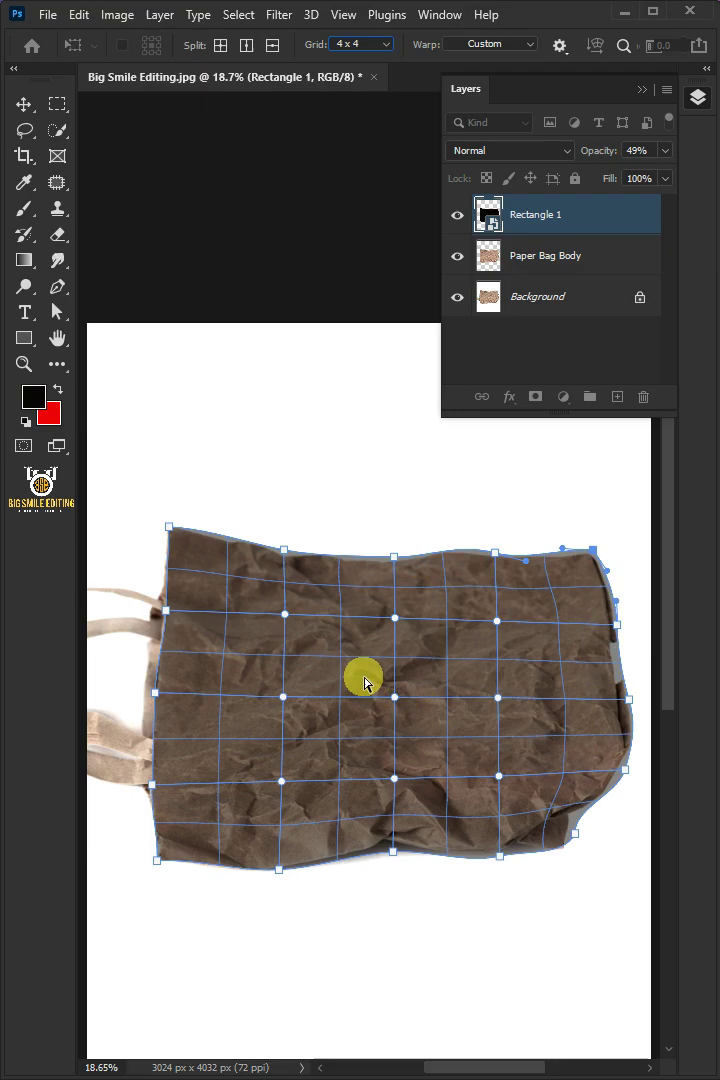
key(Return)
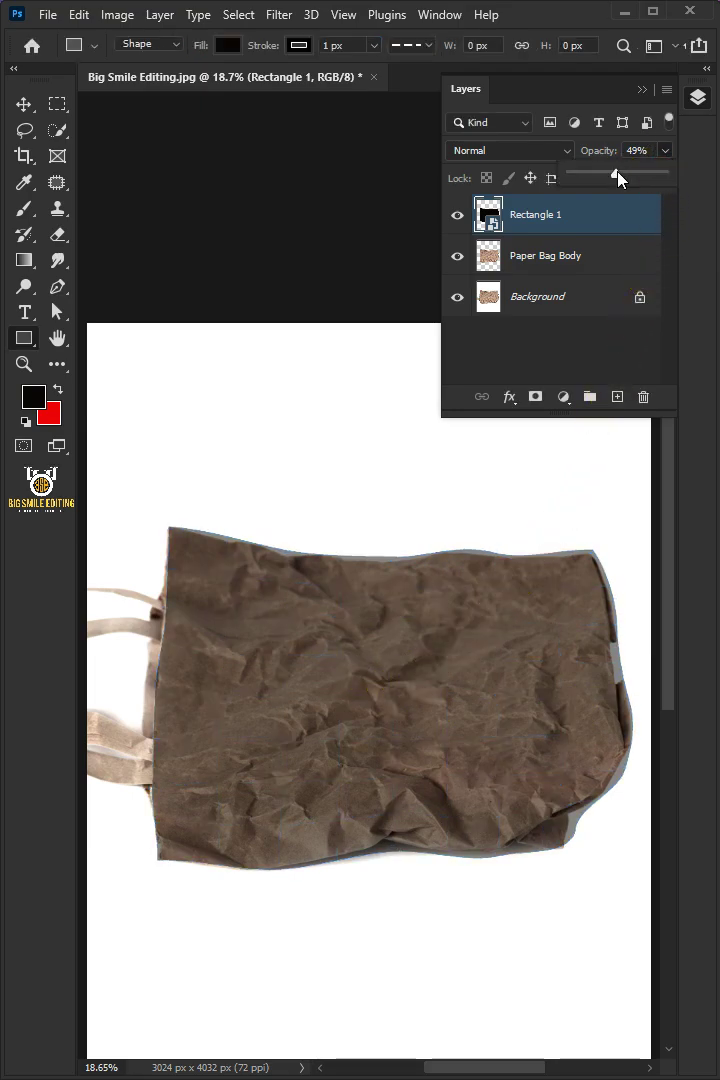
Restore the rectangle to full opacity, clip it to Paper Bag Body, and name it Logo
drag(617, 173, 663, 174)
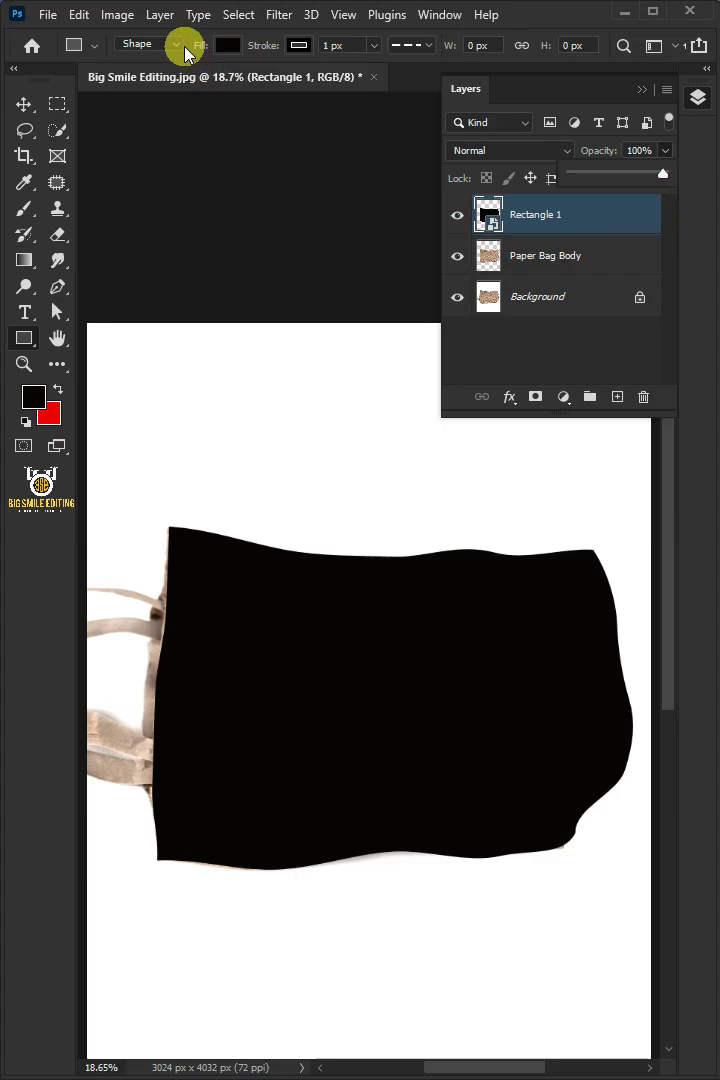
click(160, 14)
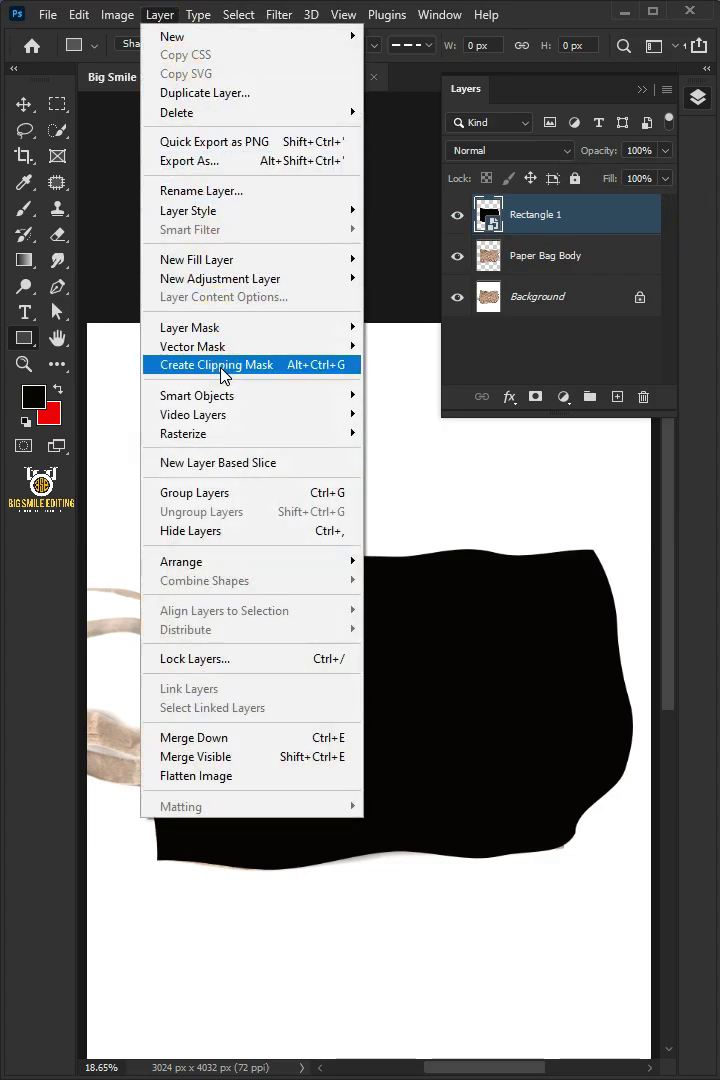
click(224, 366)
click(512, 210)
text(Logo)
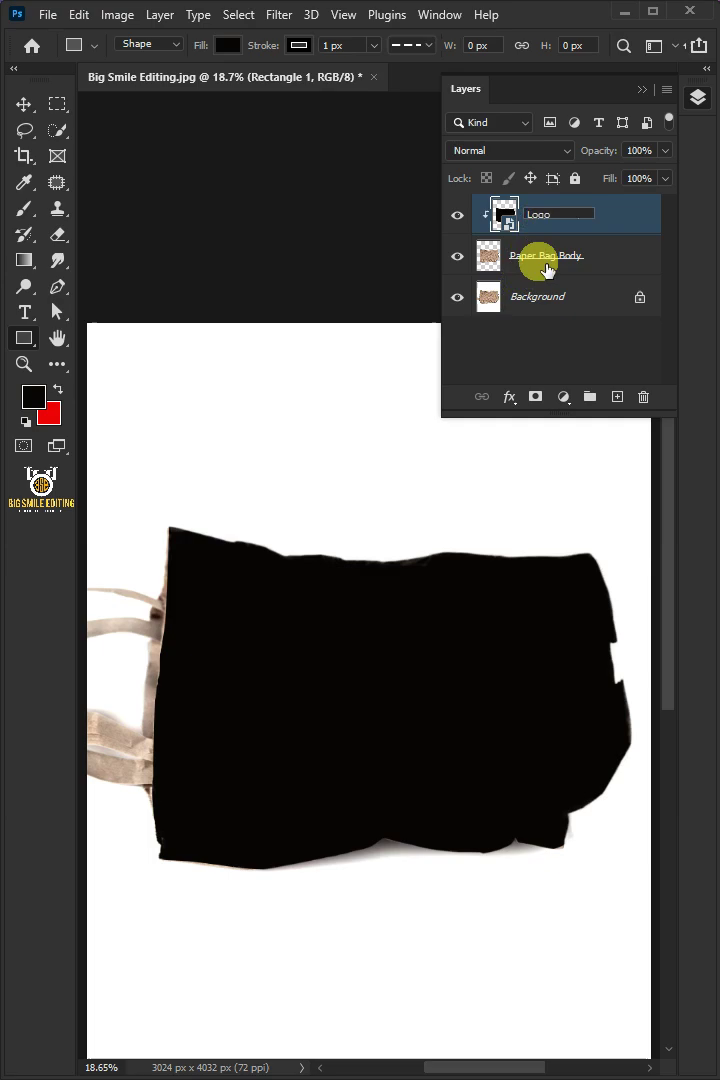
click(633, 215)
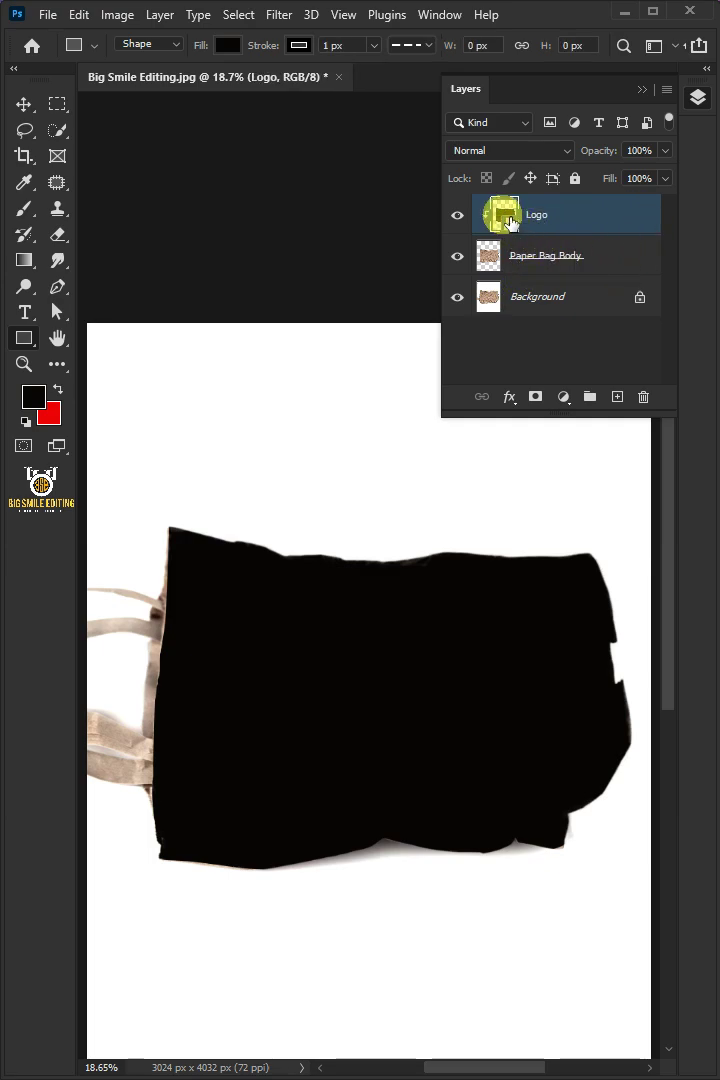
Inside the Logo smart object, place the LOGO file embedded and enlarge it slightly
double_click(505, 215)
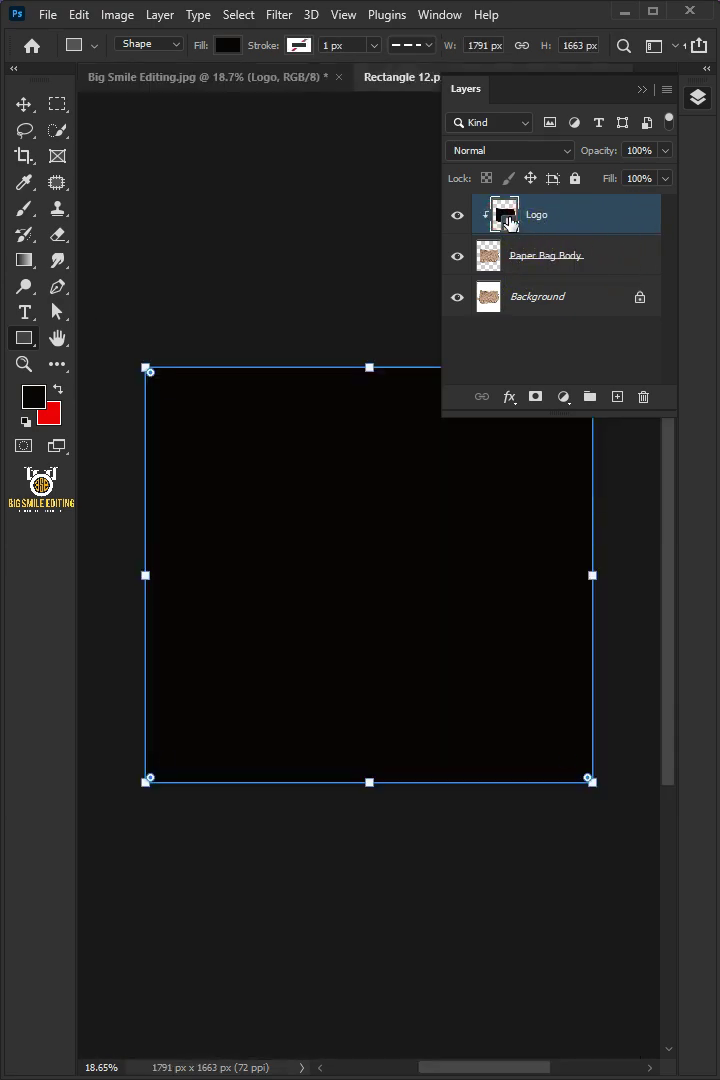
click(45, 15)
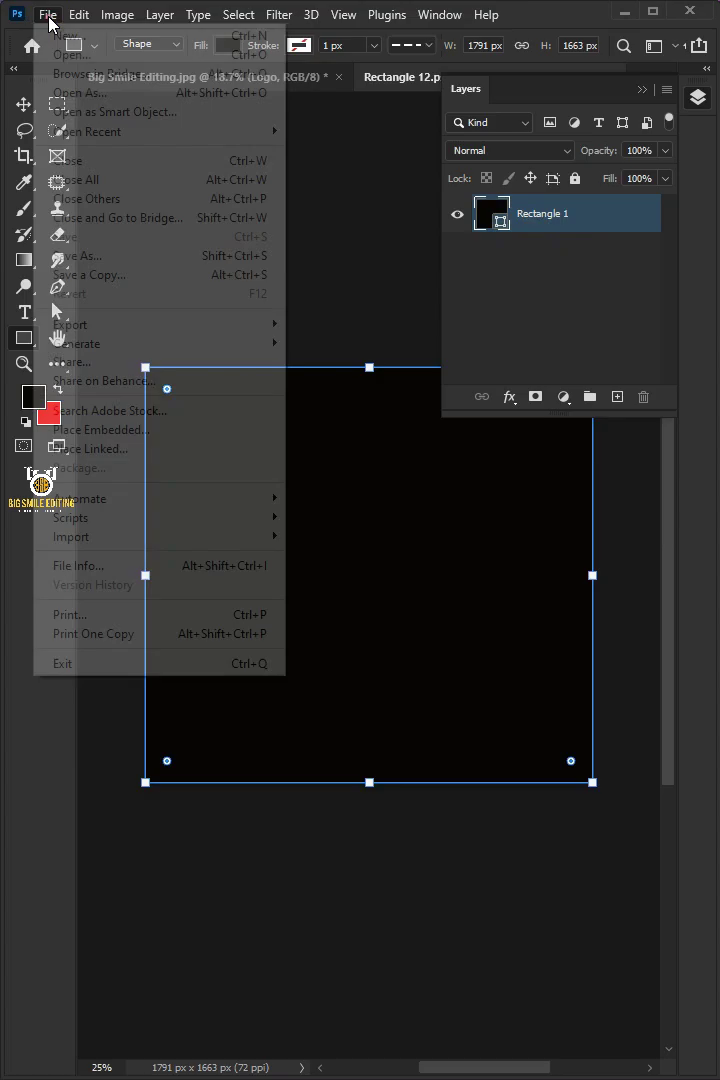
click(133, 437)
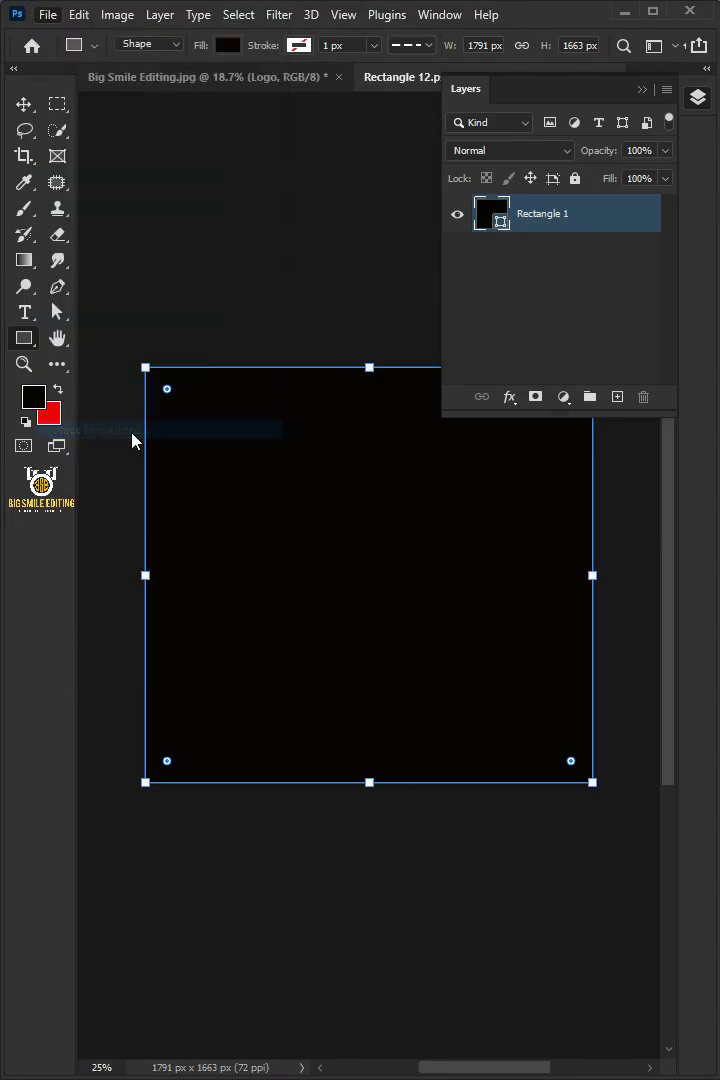
click(640, 362)
double_click(640, 362)
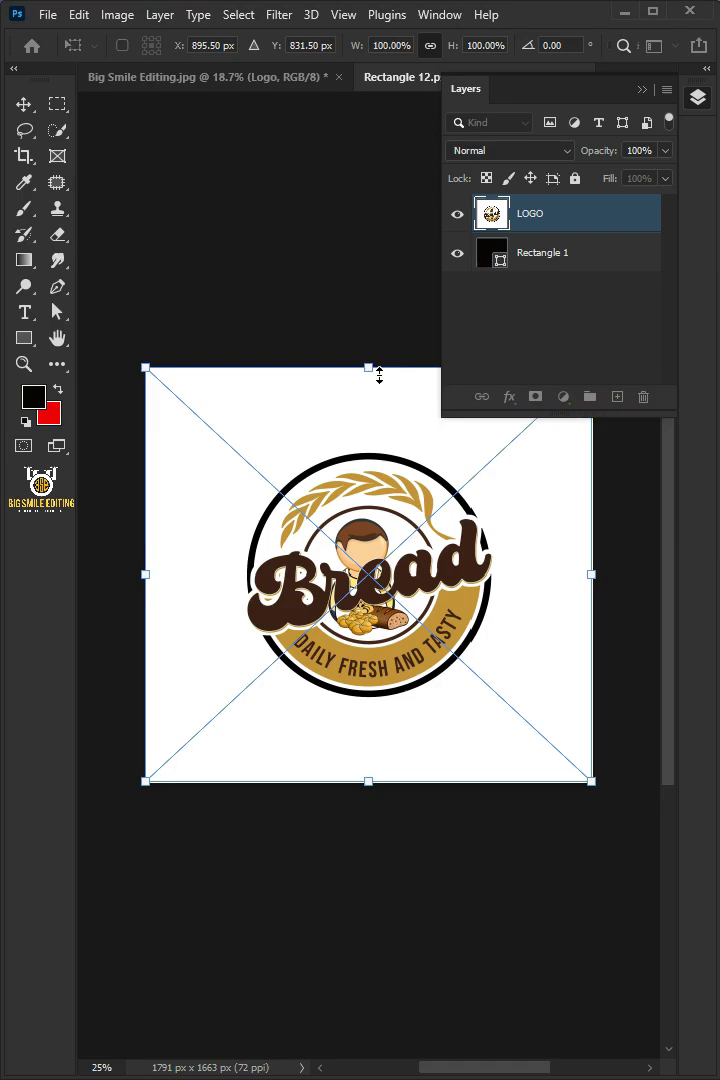
drag(378, 371, 373, 362)
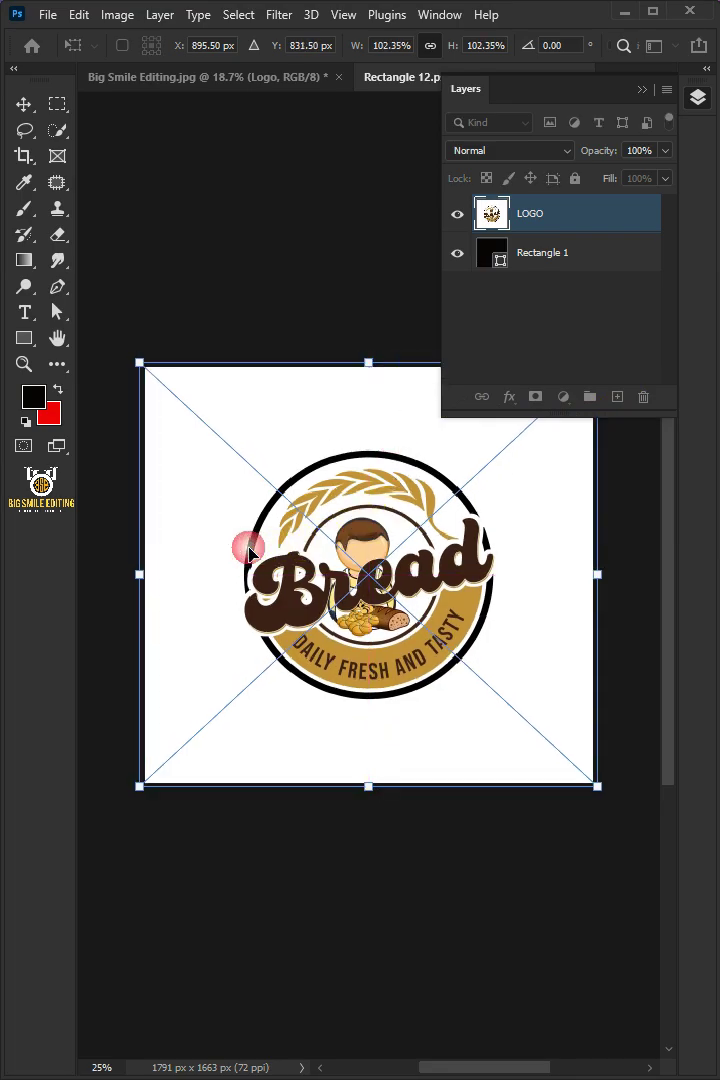
key(u)
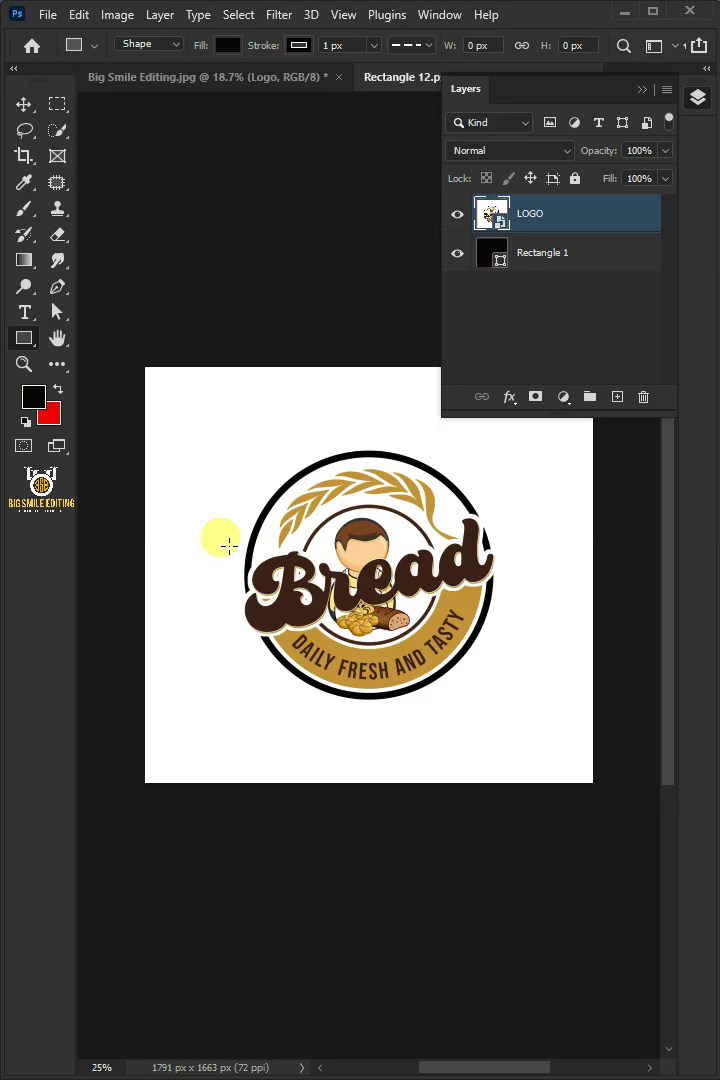
Save the smart object's contents and close that document
click(47, 14)
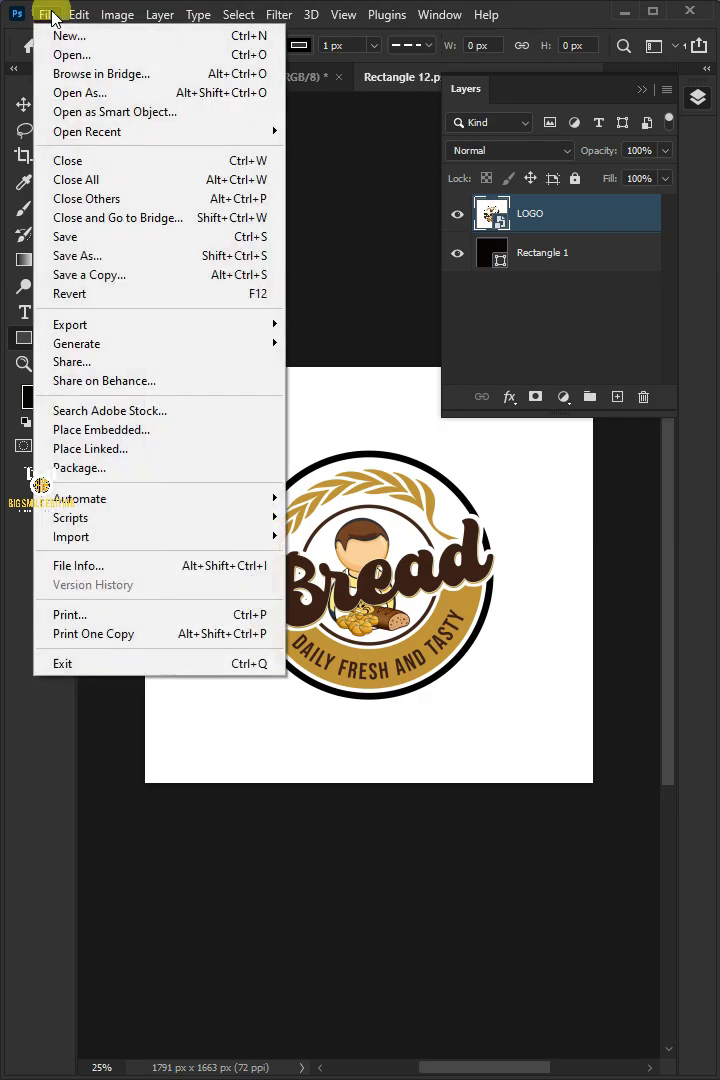
click(144, 236)
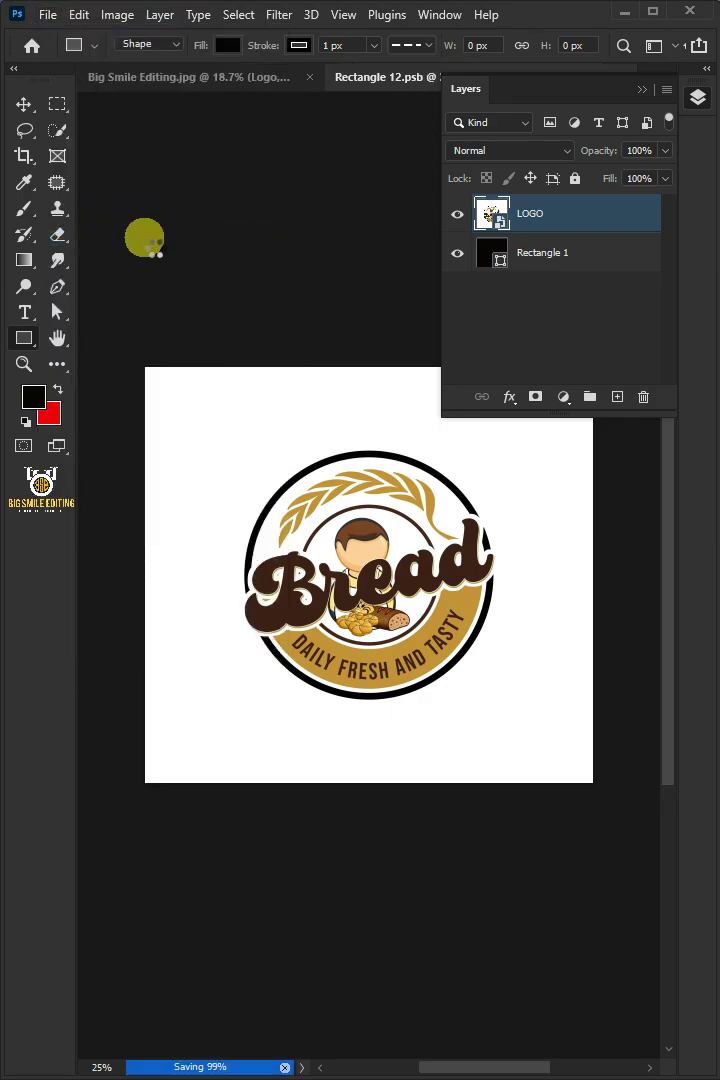
right_click(381, 77)
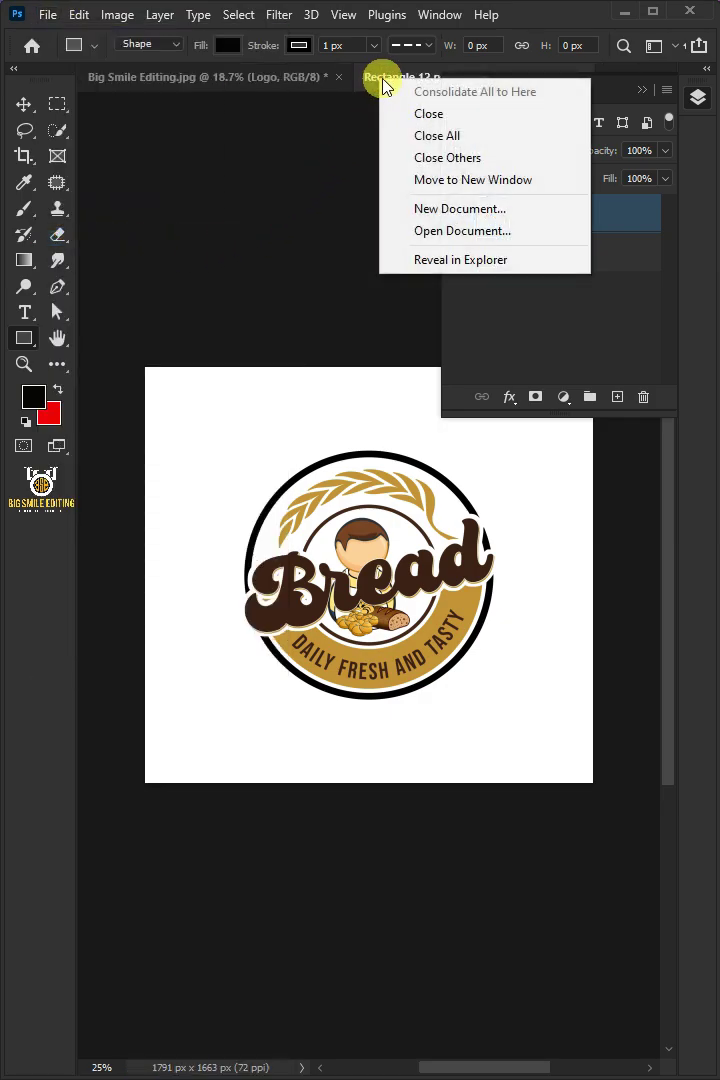
click(418, 116)
Displace the logo with Displacement.psd (scale 12, Stretch To Fit, Wrap Around) and set blending to Multiply
click(279, 15)
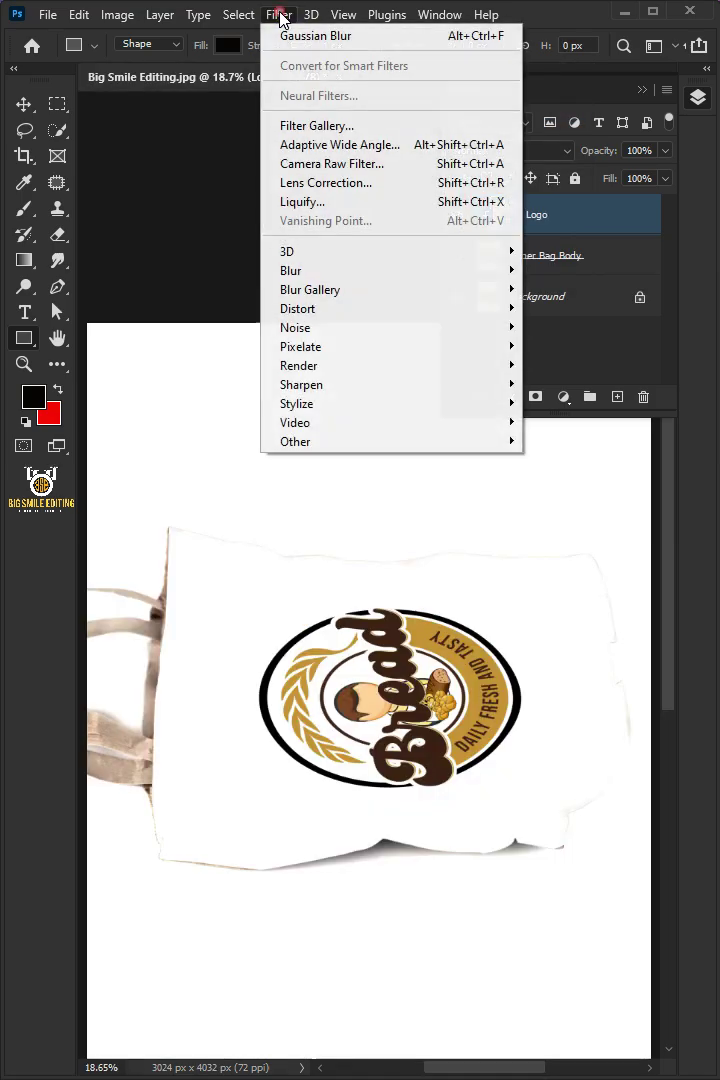
mouse_move(296, 308)
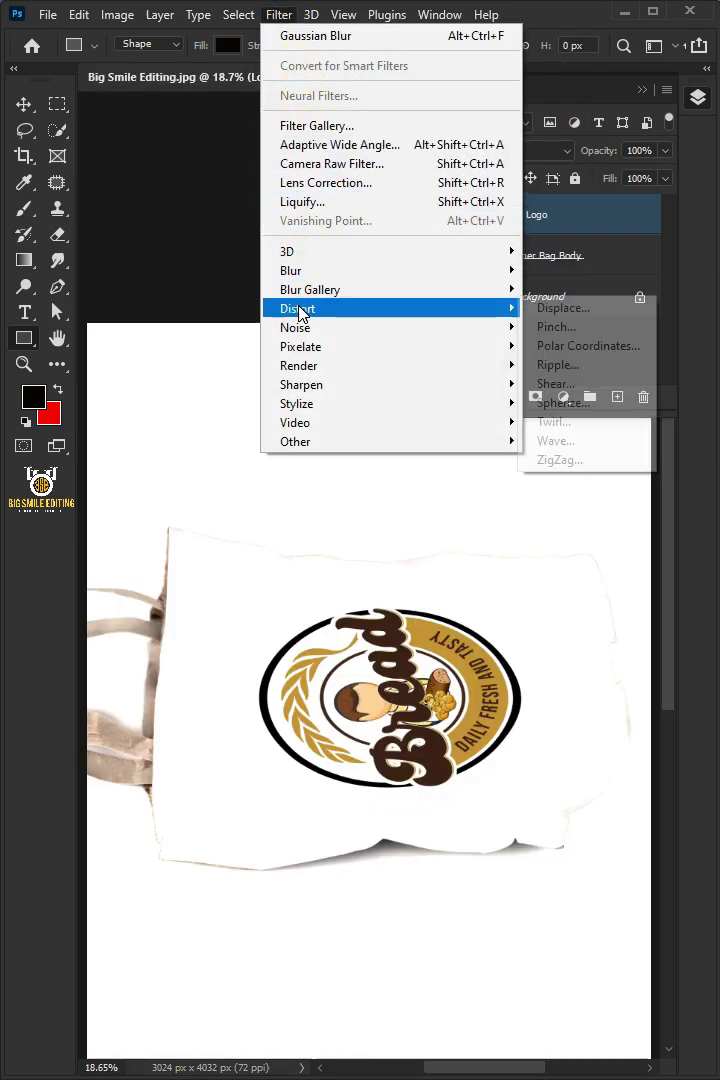
click(568, 308)
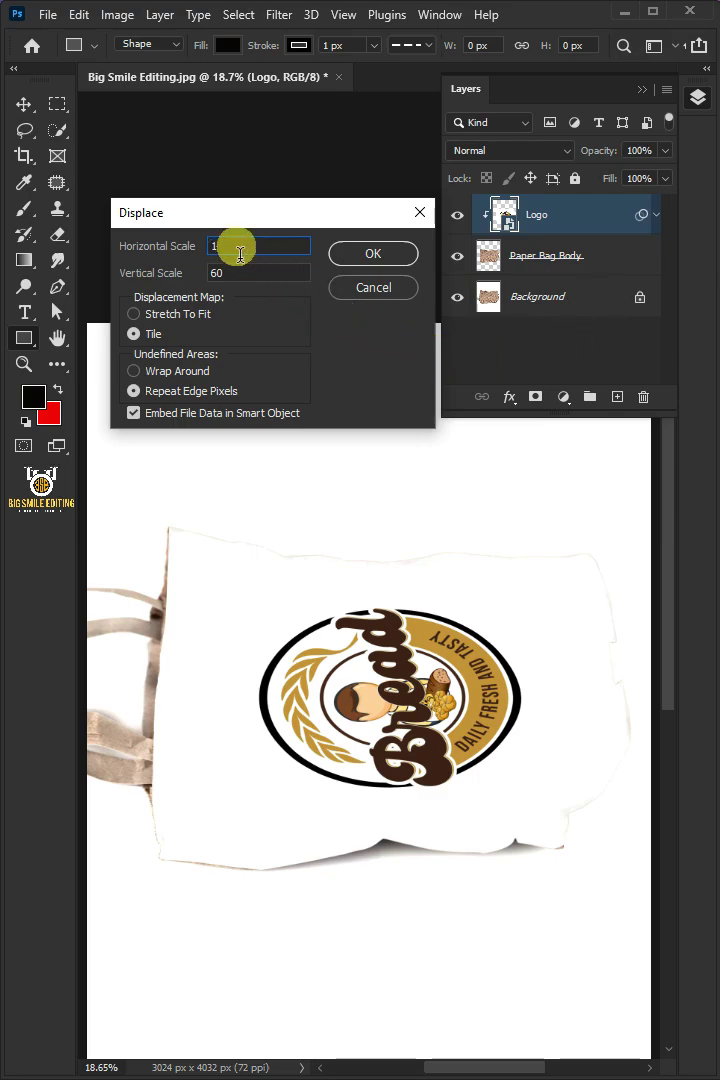
text(2)
key(Tab)
text(12)
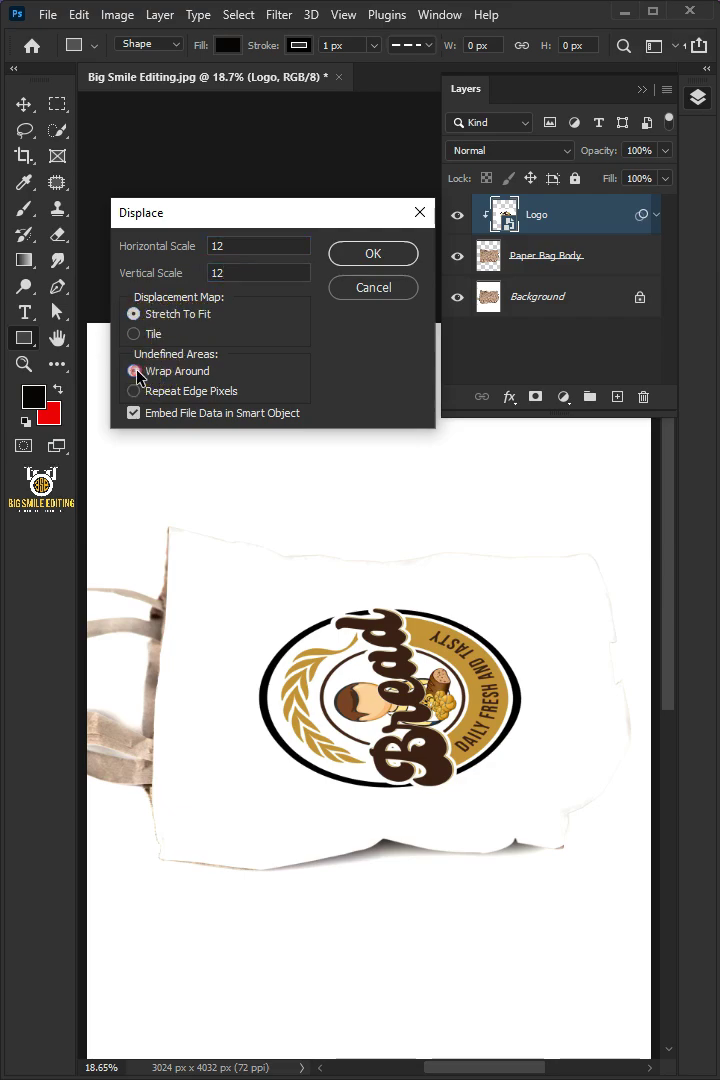
click(372, 256)
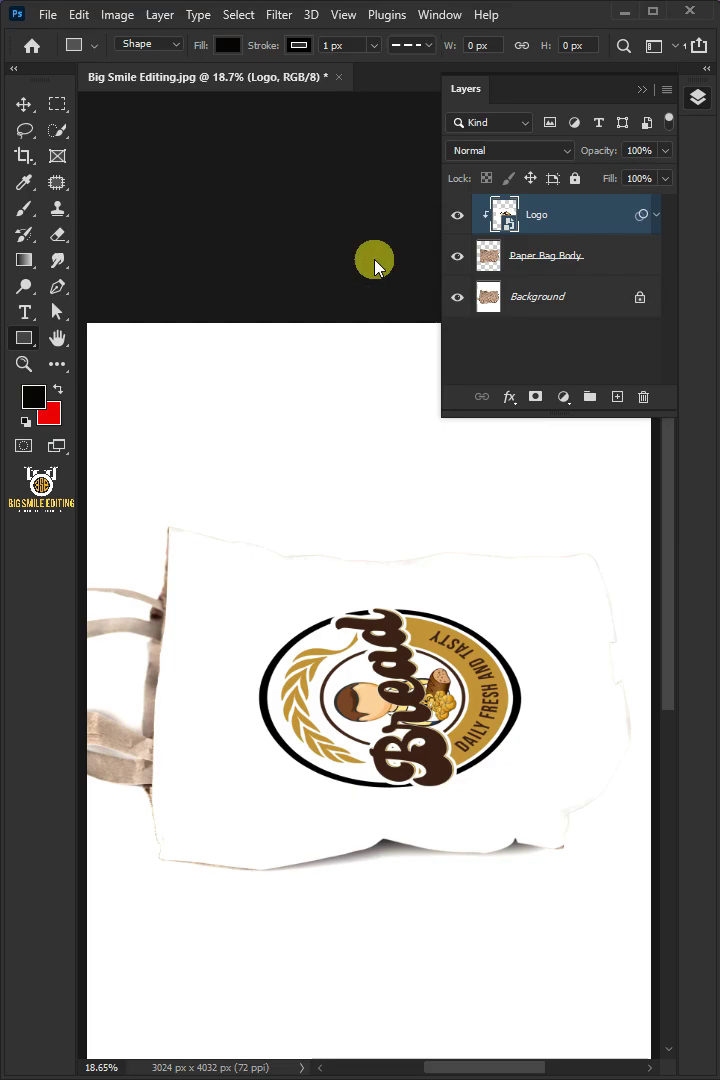
click(422, 347)
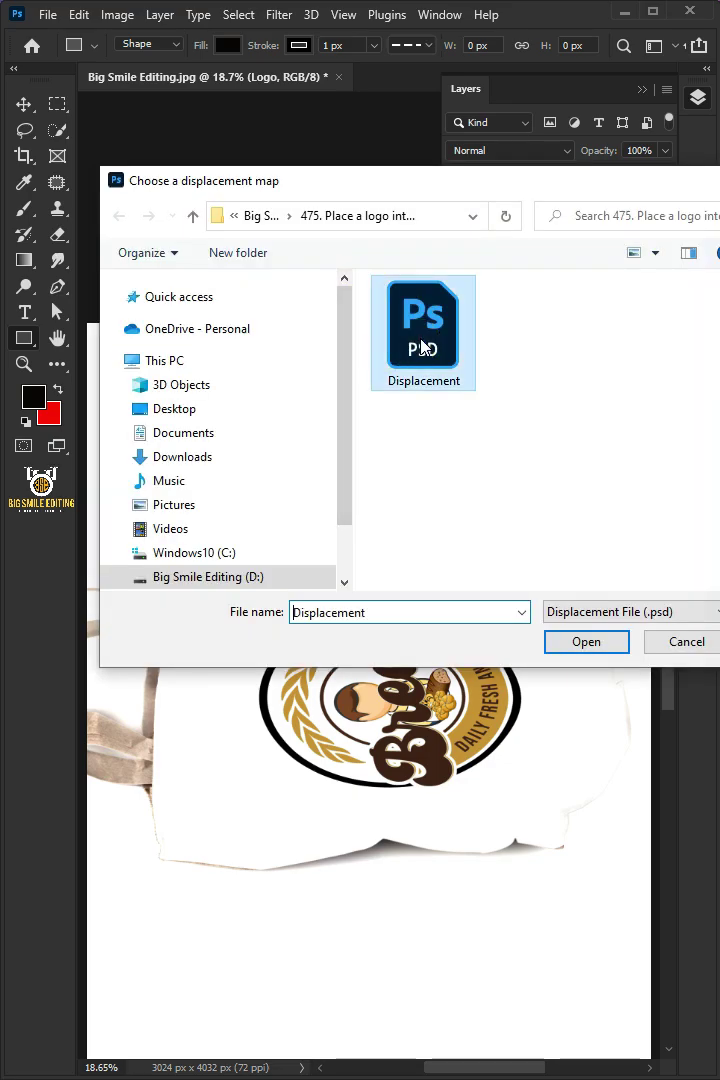
click(586, 641)
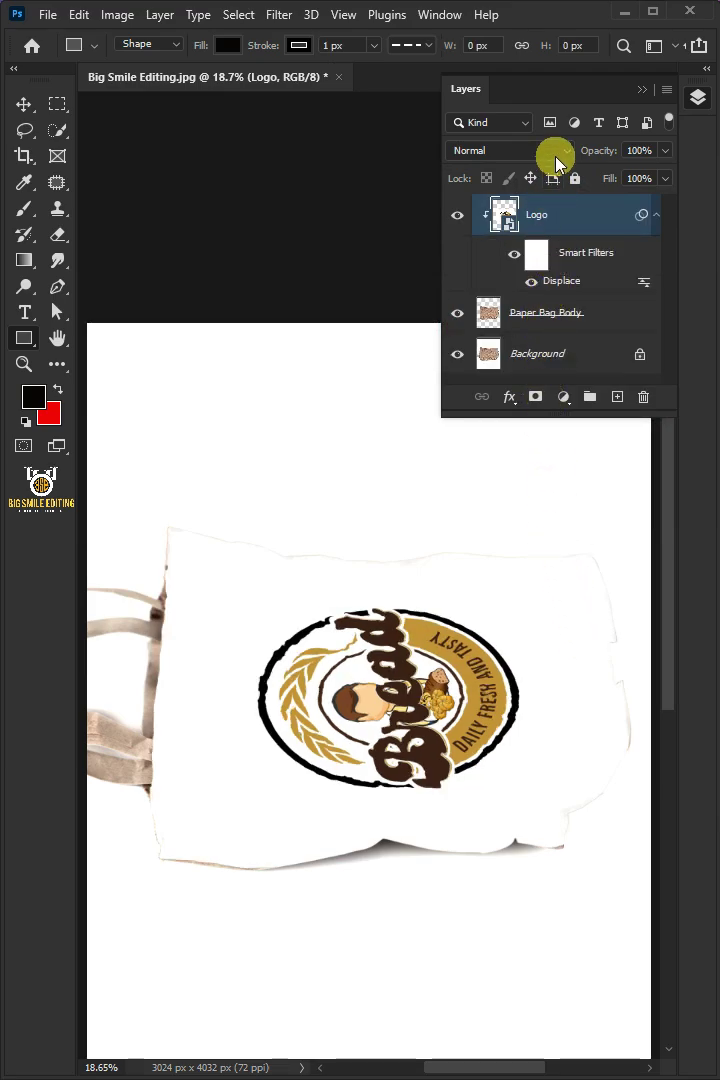
click(556, 158)
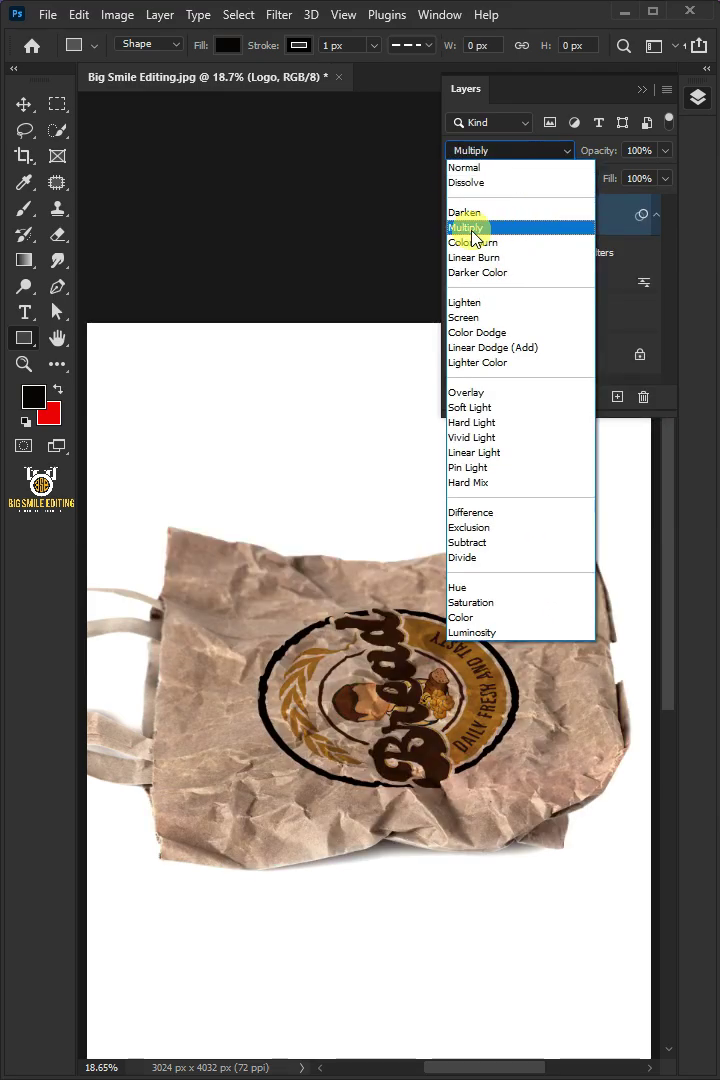
click(468, 230)
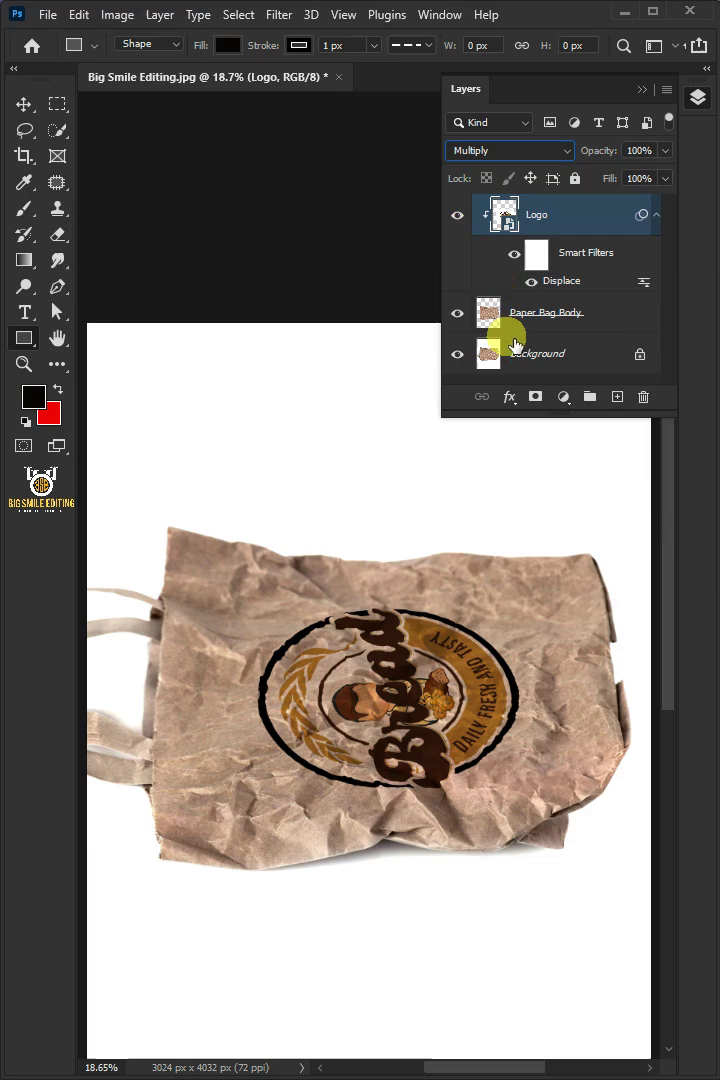
Split the Logo's Blend If underlying white slider to about 100, then toggle visibility to compare
click(509, 397)
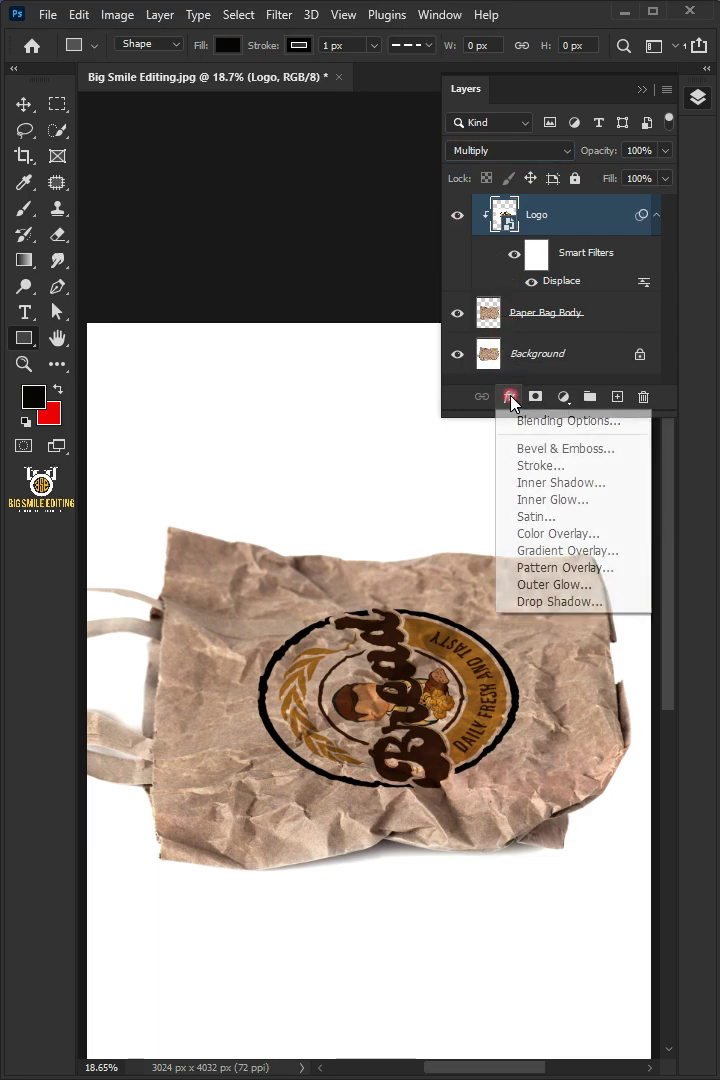
click(614, 422)
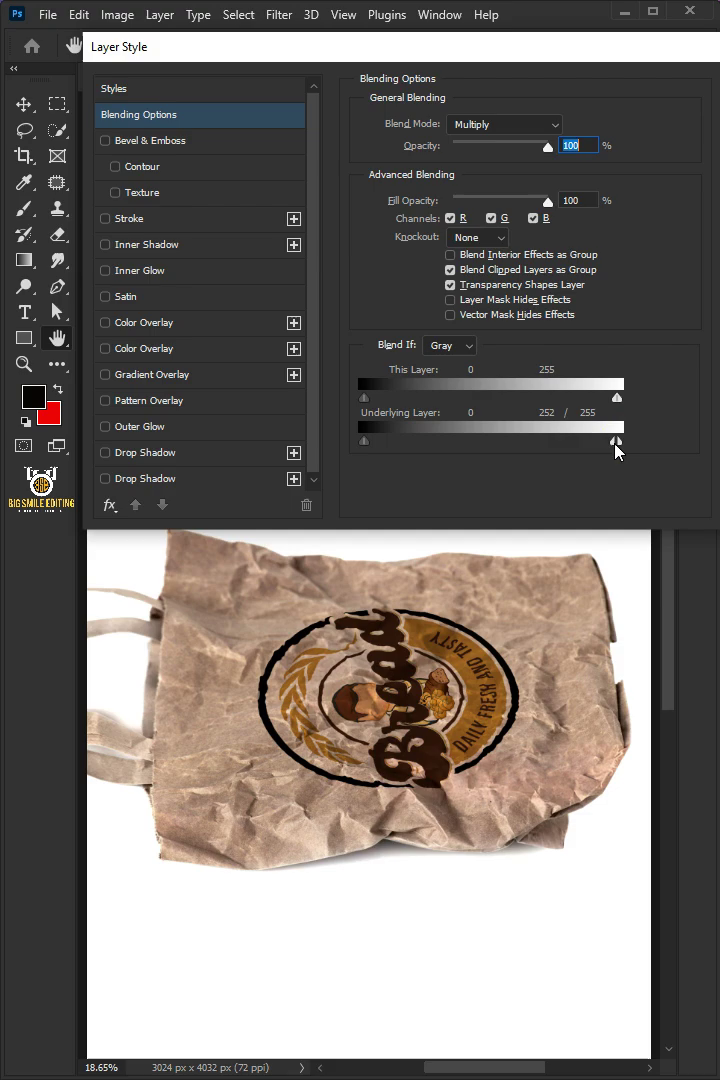
drag(550, 448, 463, 450)
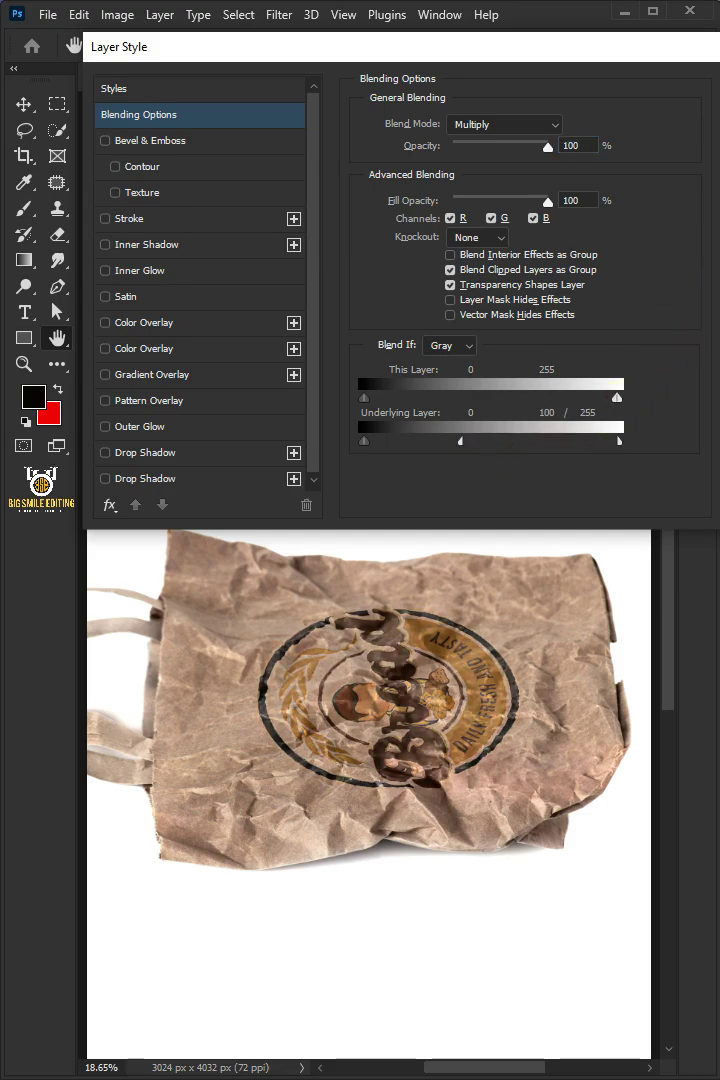
key(Return)
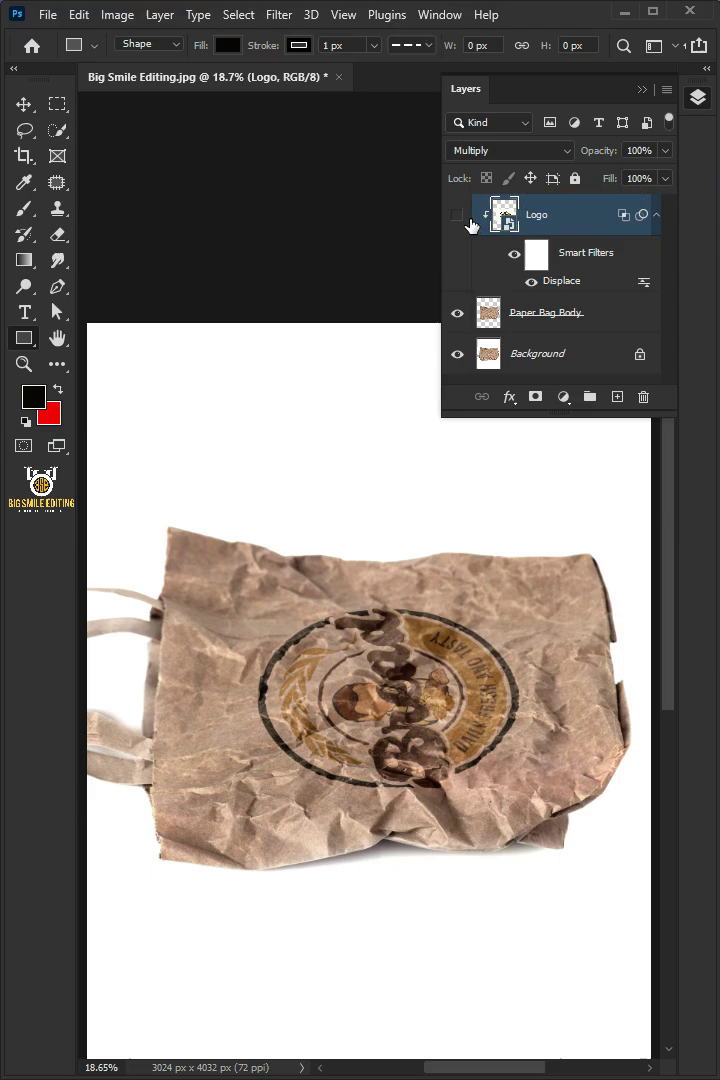
click(459, 215)
click(459, 215)
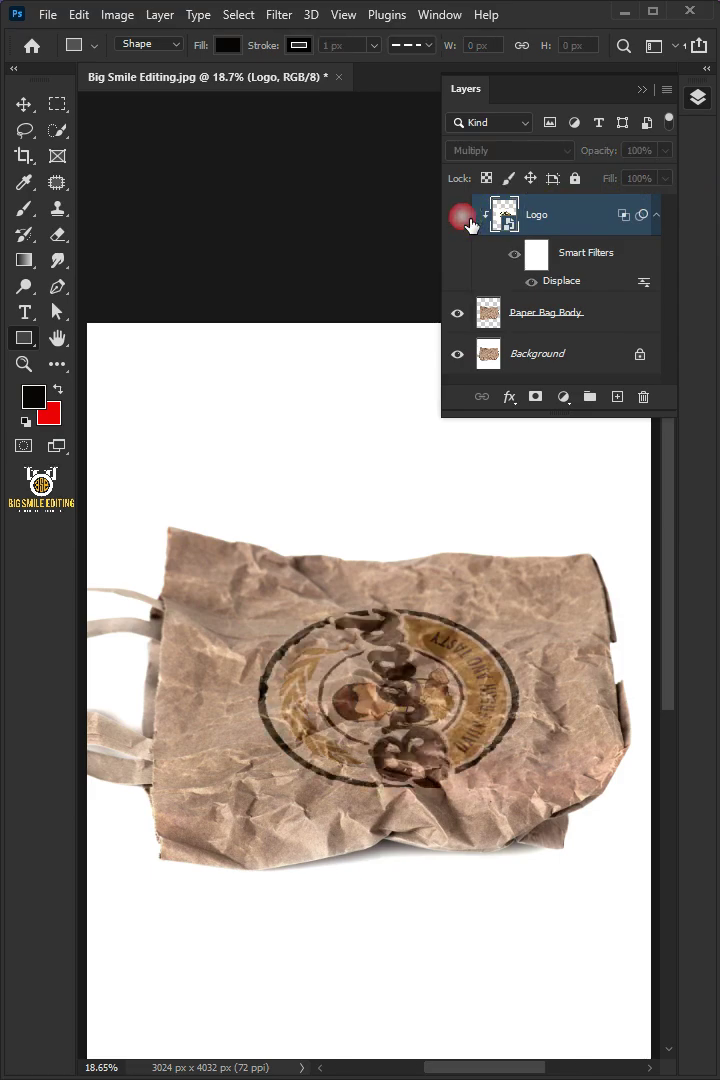